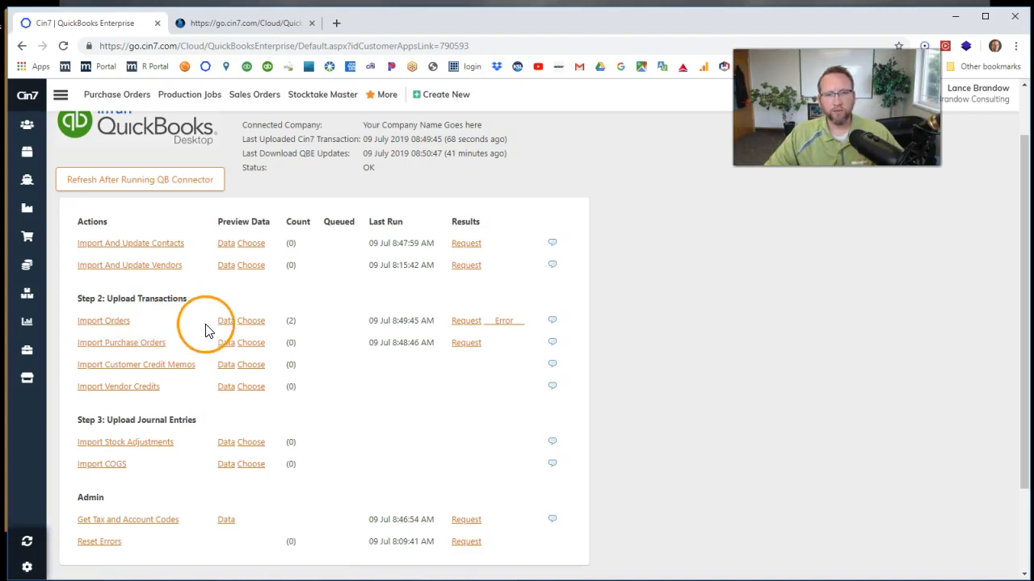
Step: Open the error response for Import Orders and highlight the QuickBooks error message in it
click(504, 323)
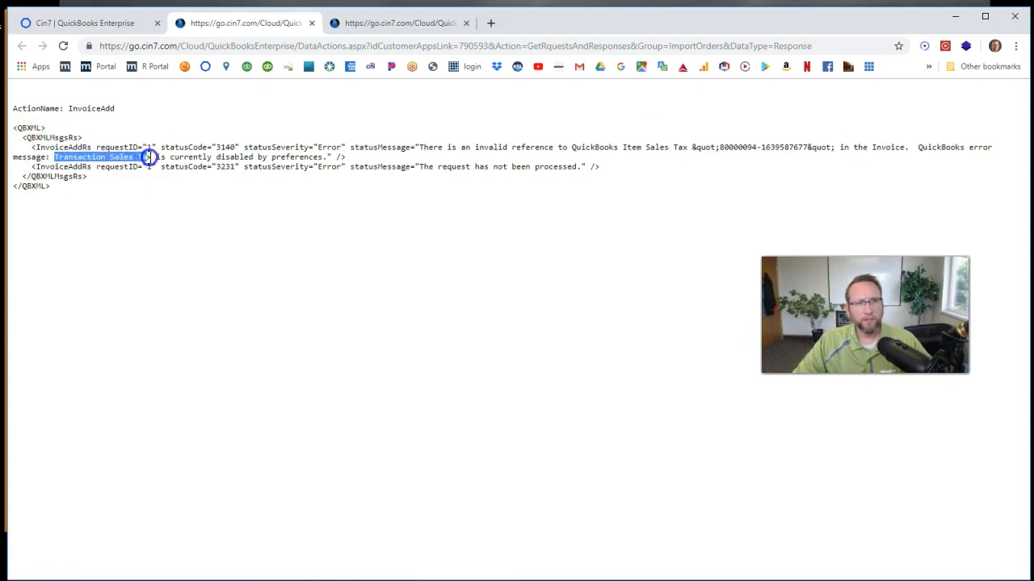
drag(250, 160, 331, 157)
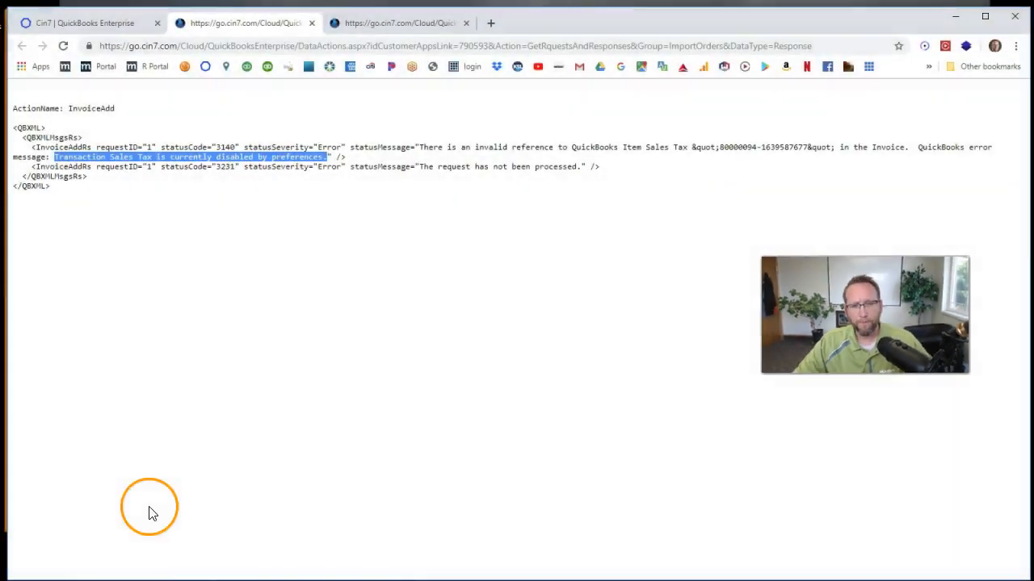
Step: Switch to QuickBooks Desktop and turn on charging sales tax in the company's Sales Tax preferences
key(alt+Tab)
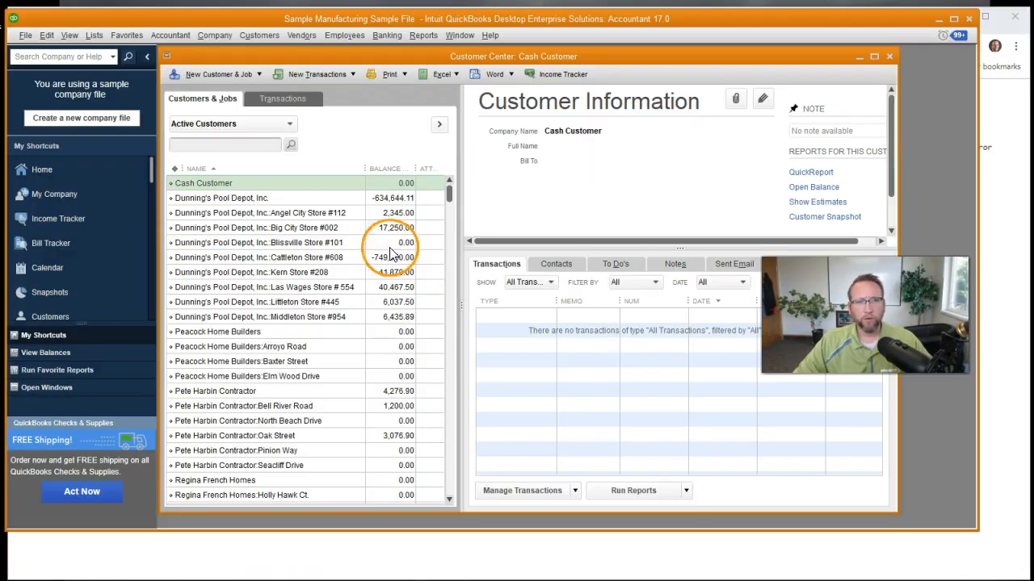
click(44, 36)
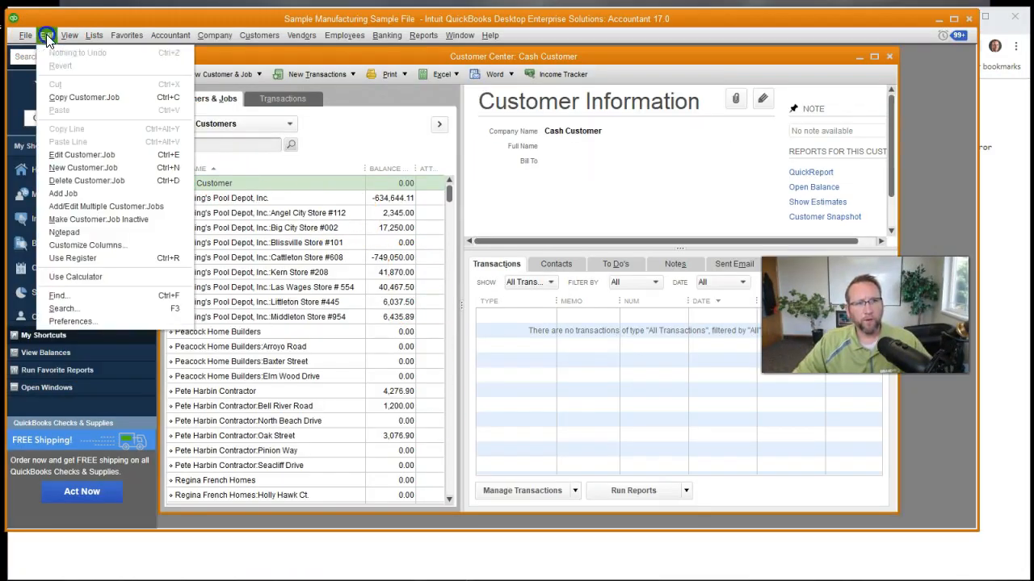
click(107, 323)
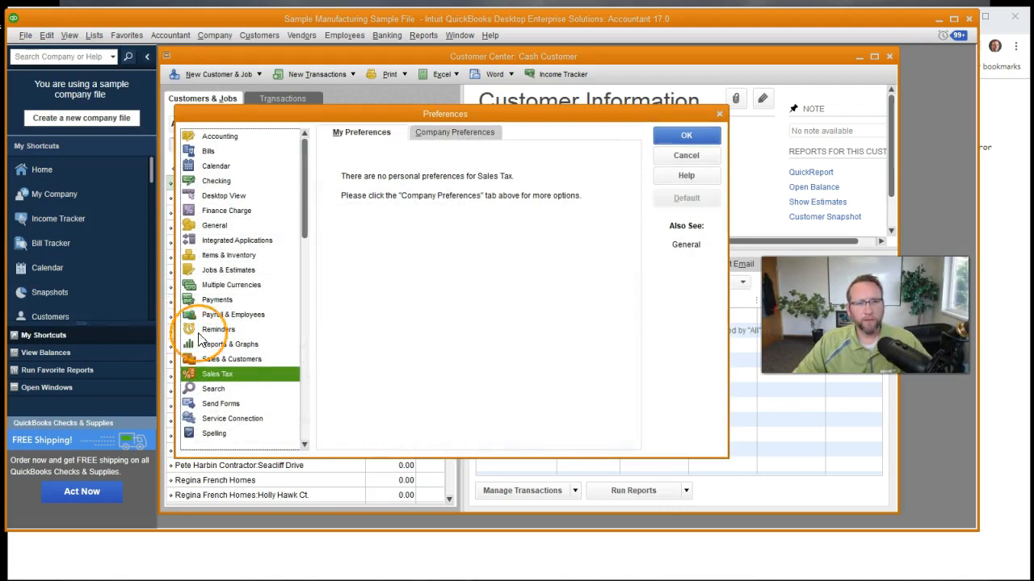
click(446, 134)
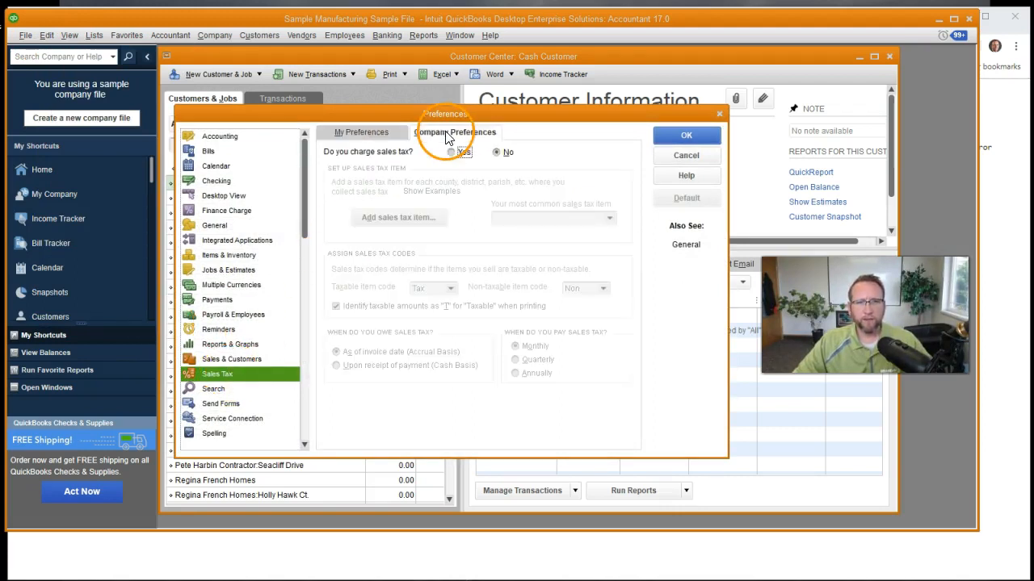
click(459, 153)
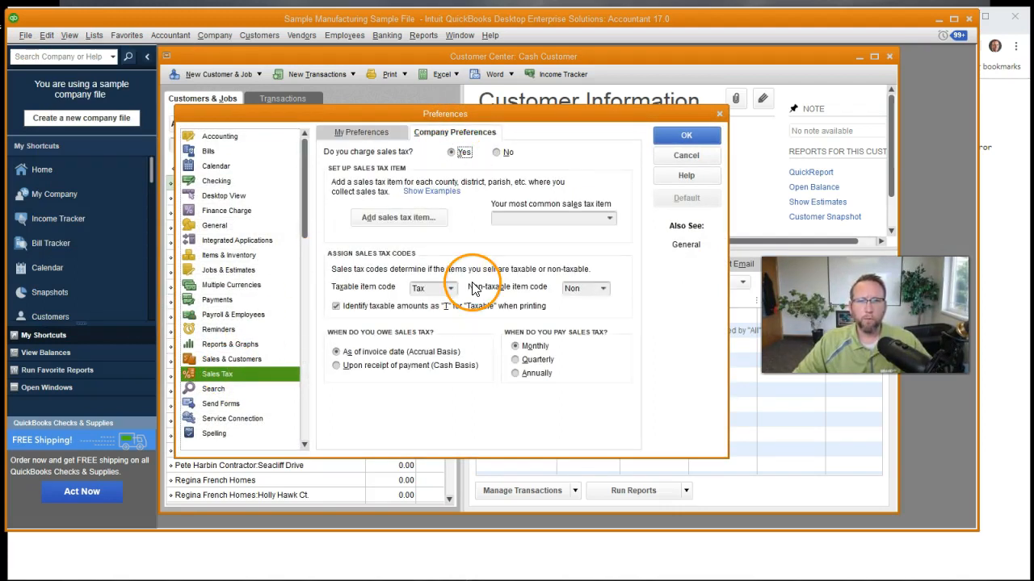
Step: Set the most common sales tax item to None and save the preferences, making all existing customers and parts taxable
click(610, 220)
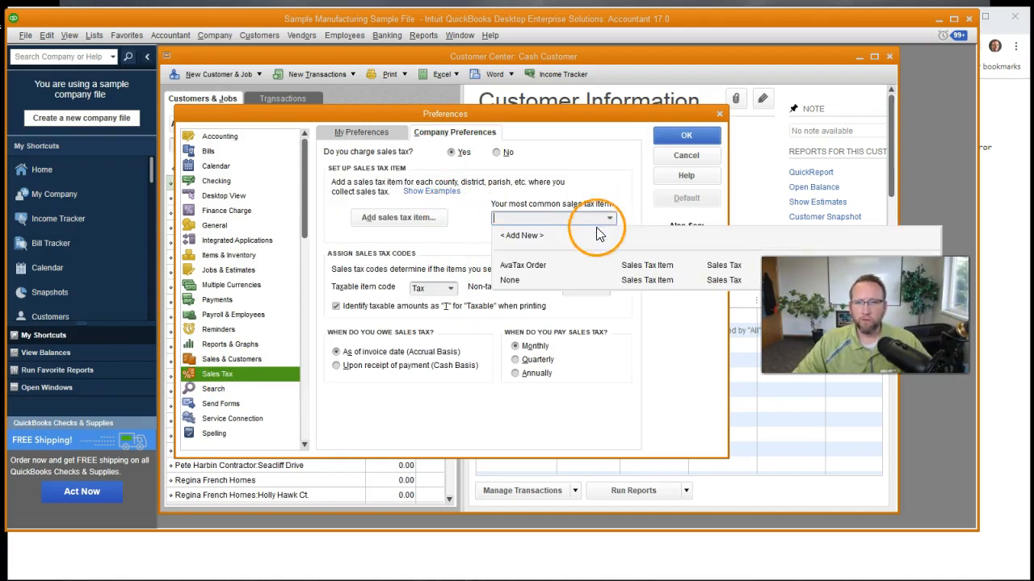
click(563, 280)
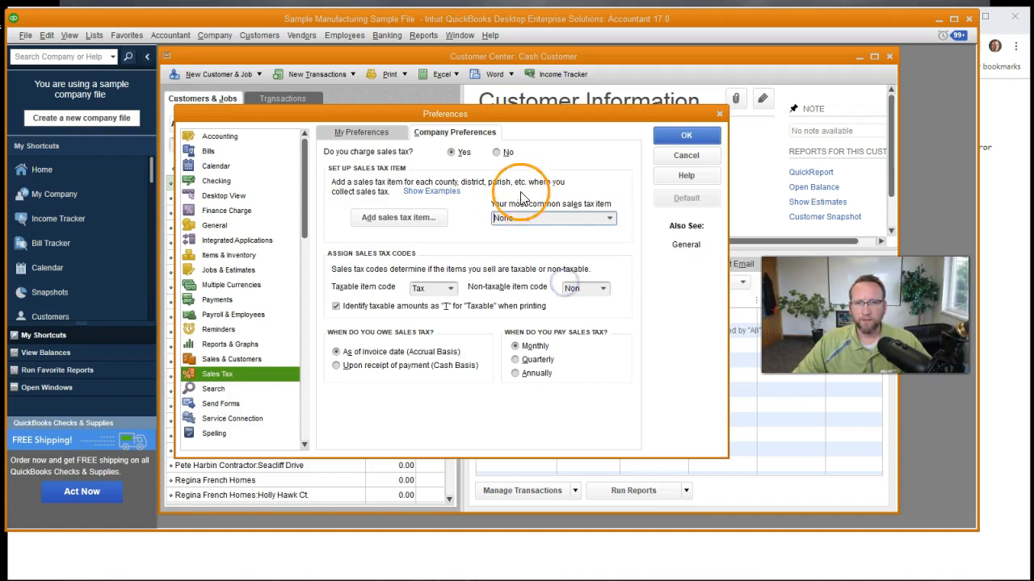
click(610, 218)
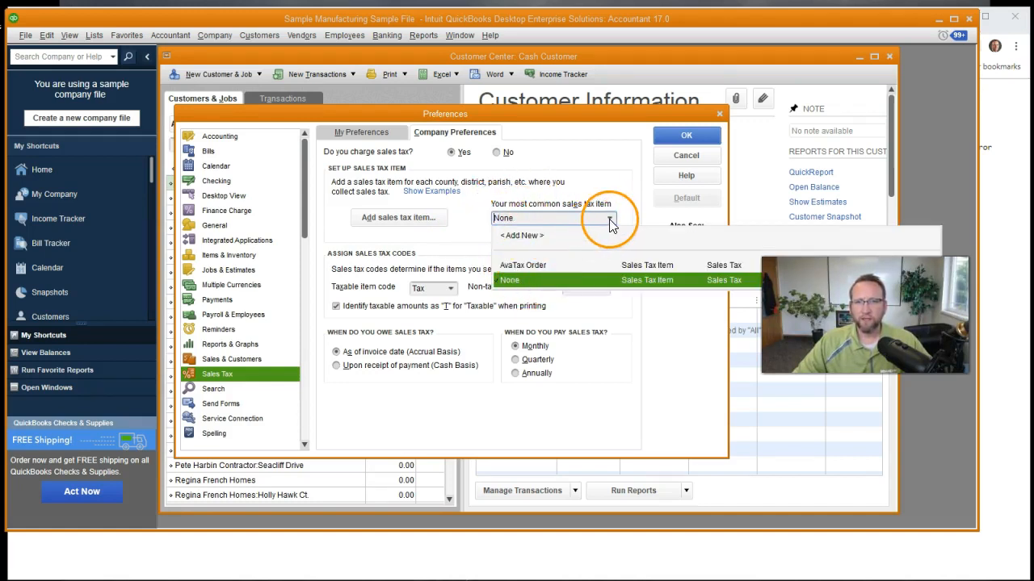
click(689, 139)
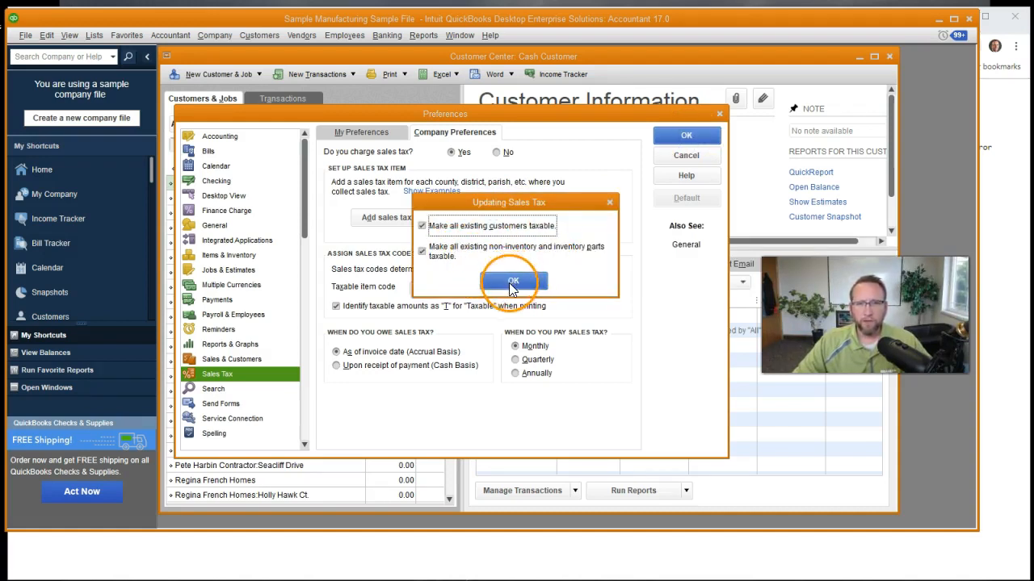
click(508, 280)
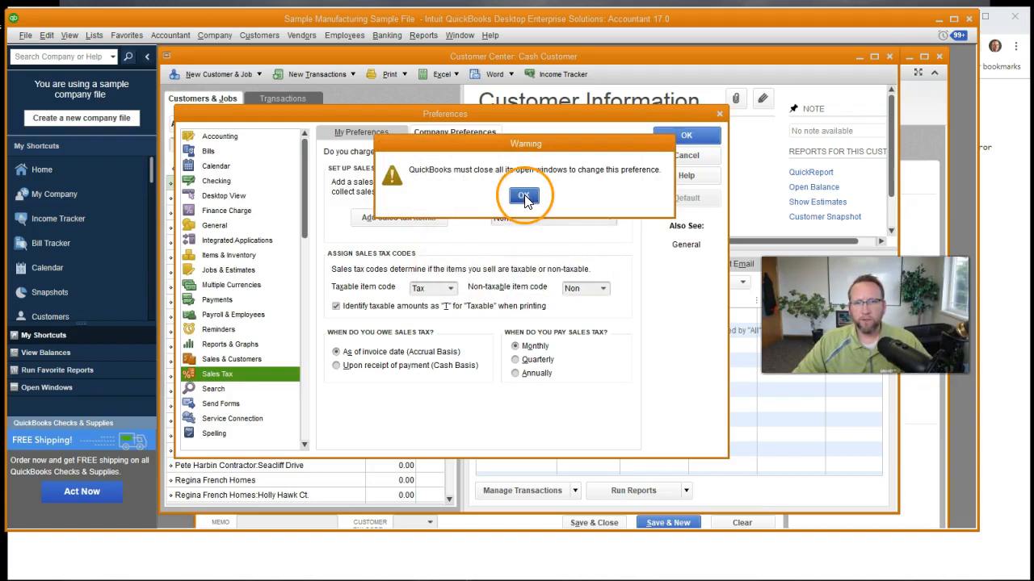
click(524, 196)
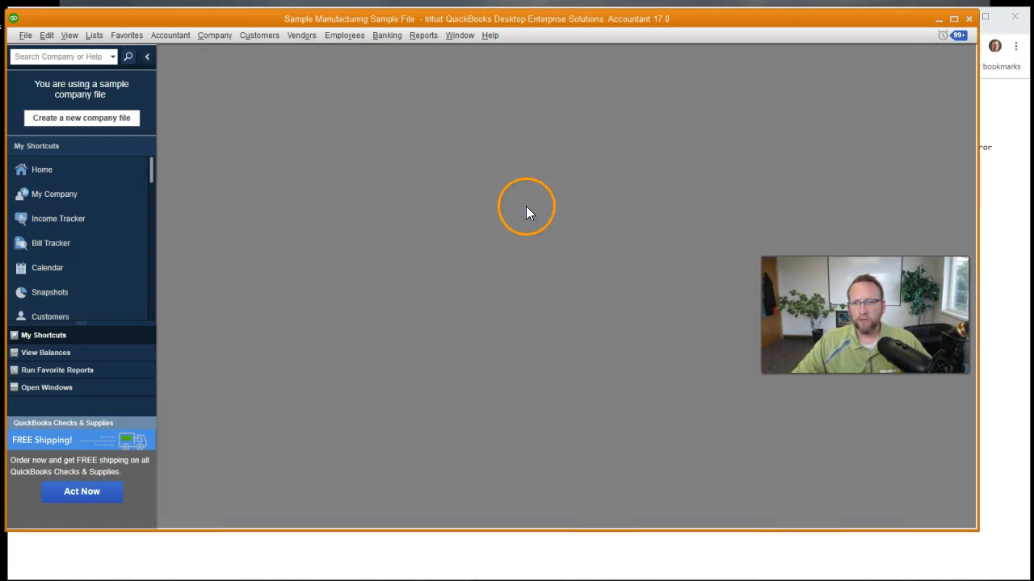
Step: Return to the browser and close both error response pages, leaving only the Cin7 QuickBooks page open
click(593, 554)
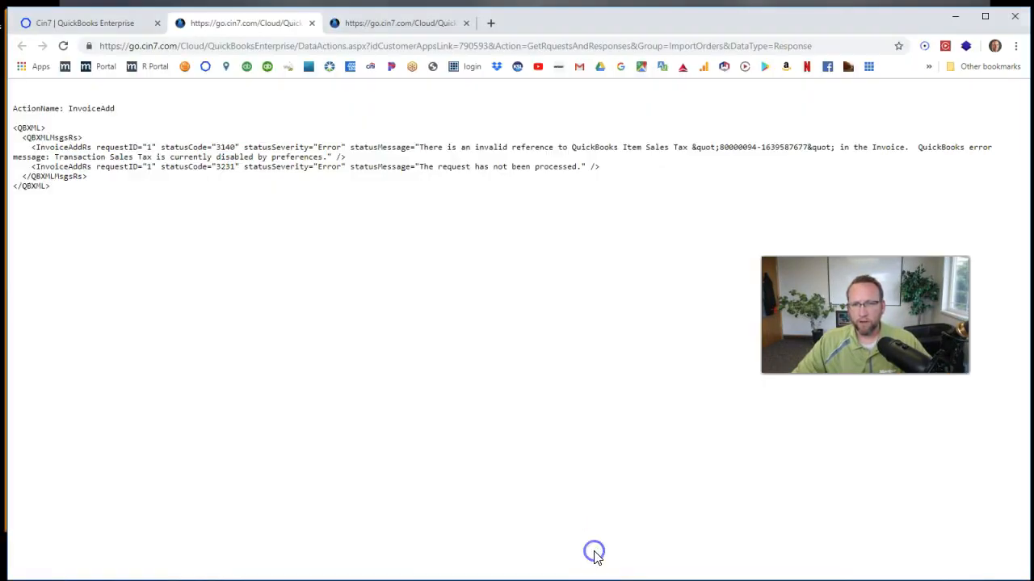
click(312, 22)
click(312, 22)
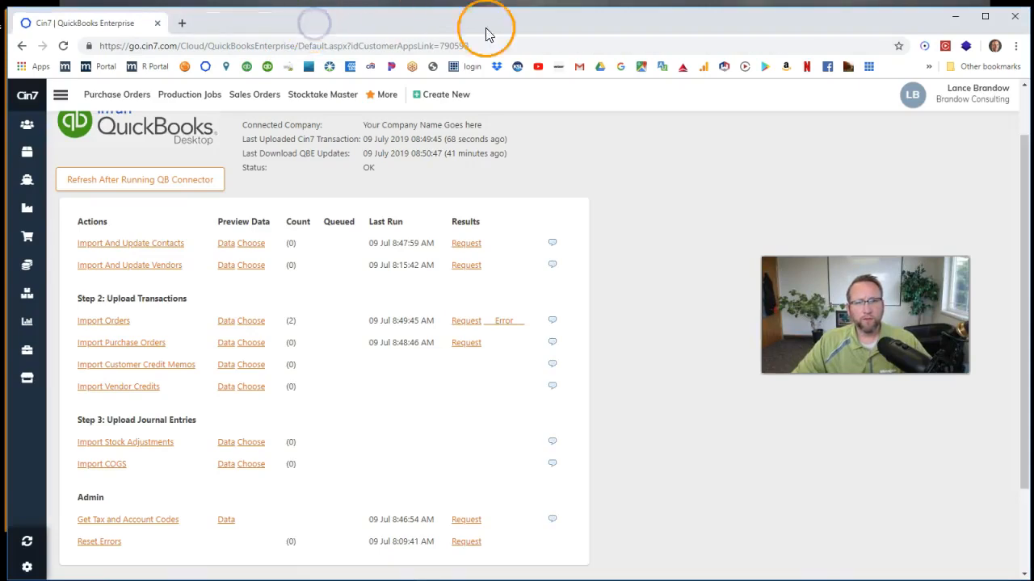
Step: Switch to QuickBooks Web Connector, run the update for the Cin7 application, and refresh the QuickBooks page in Cin7
key(alt+Tab)
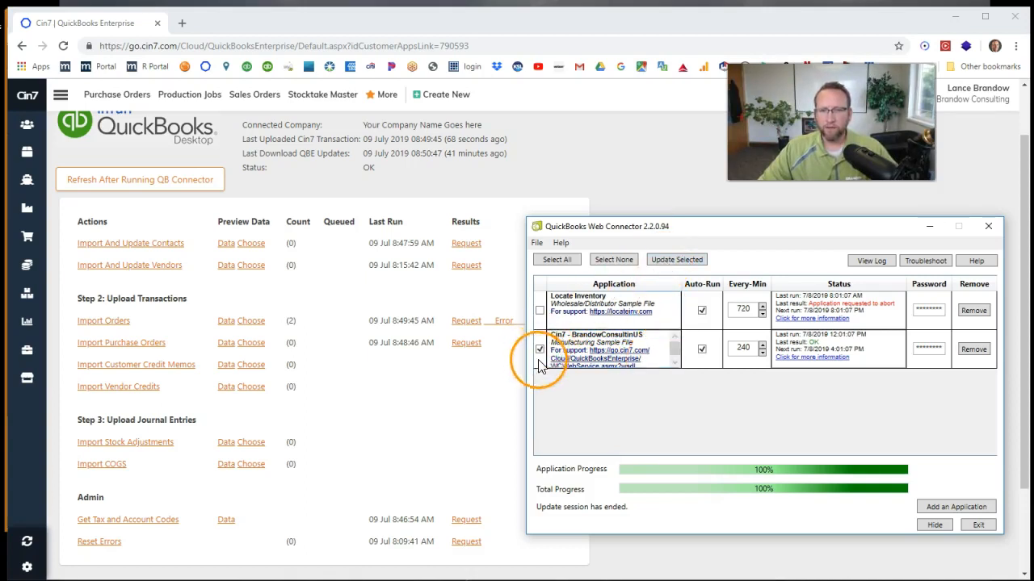
click(675, 264)
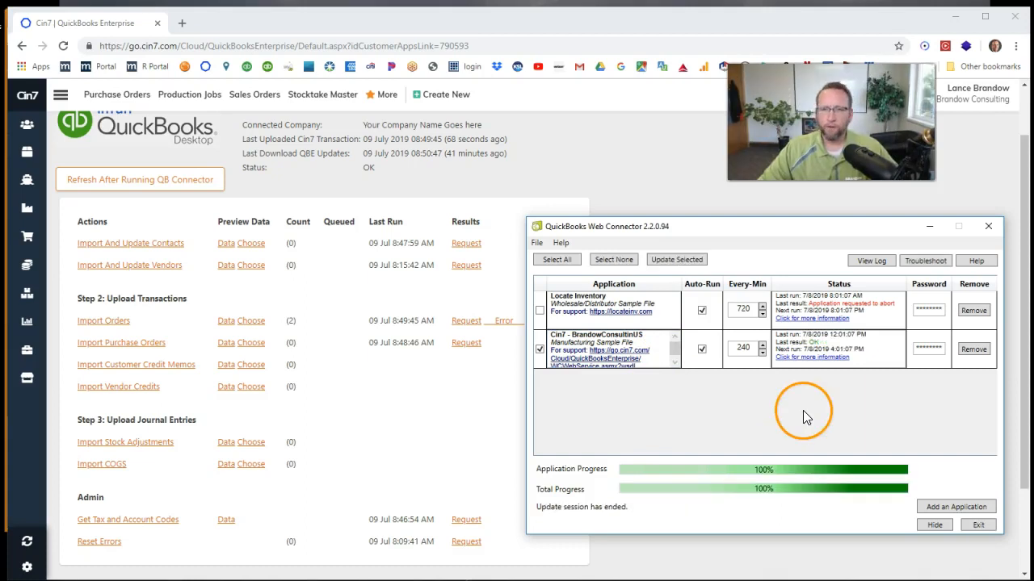
click(396, 411)
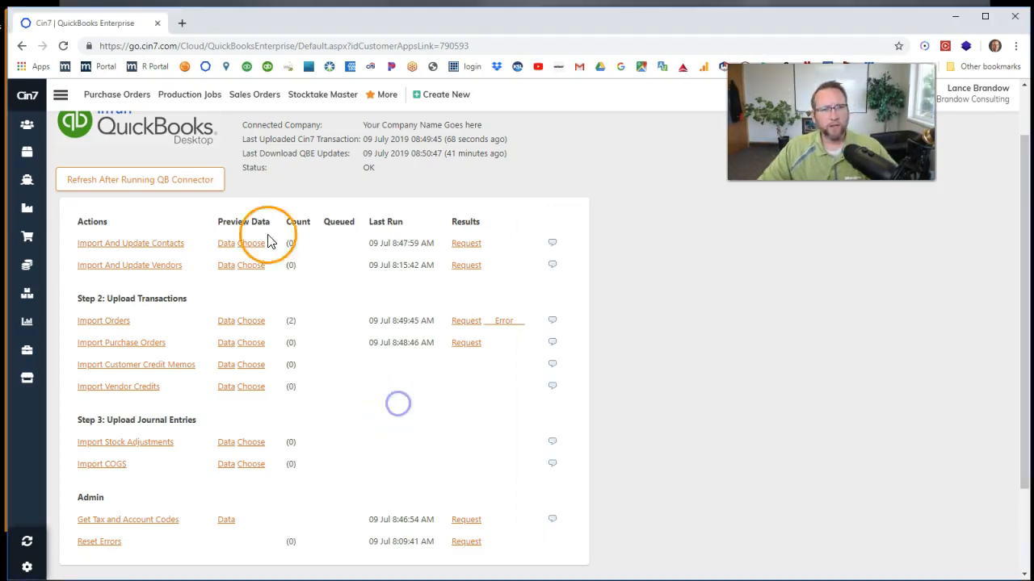
click(127, 185)
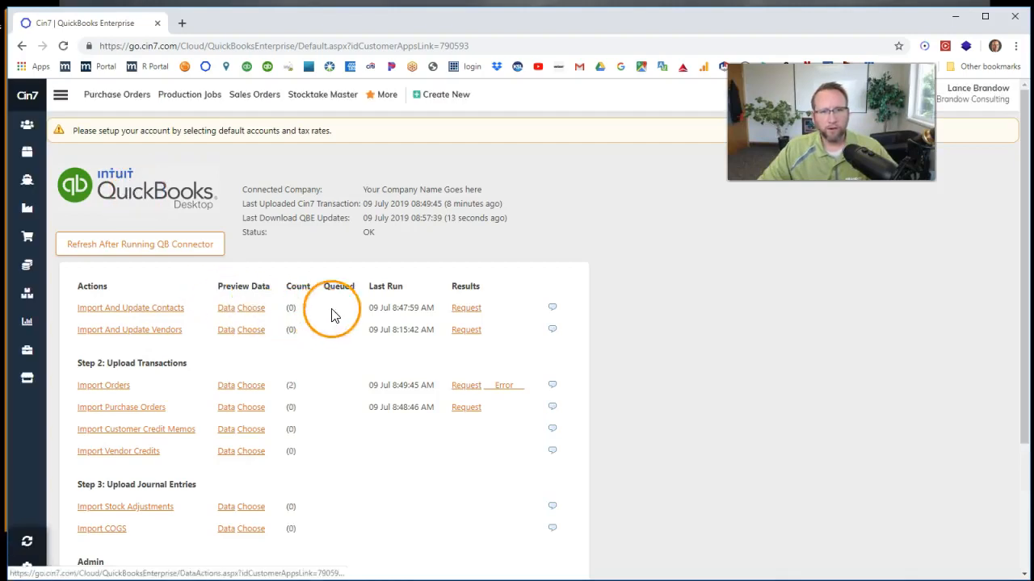
Step: Choose the Cash Customer and Test Business orders under Import Orders and queue them for import
scroll(335, 387, down, 1)
scroll(335, 388, down, 1)
scroll(336, 388, up, 1)
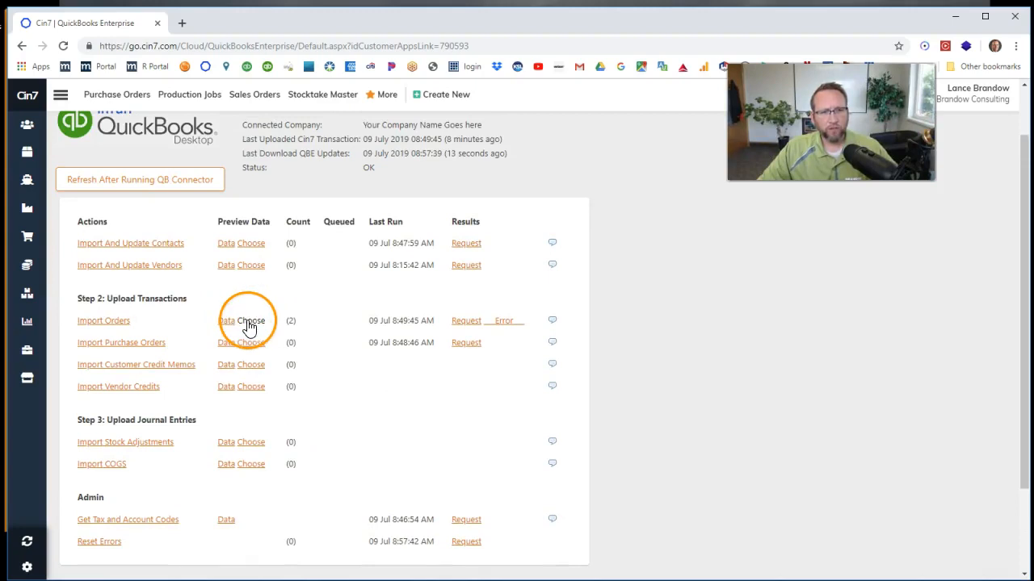
click(250, 327)
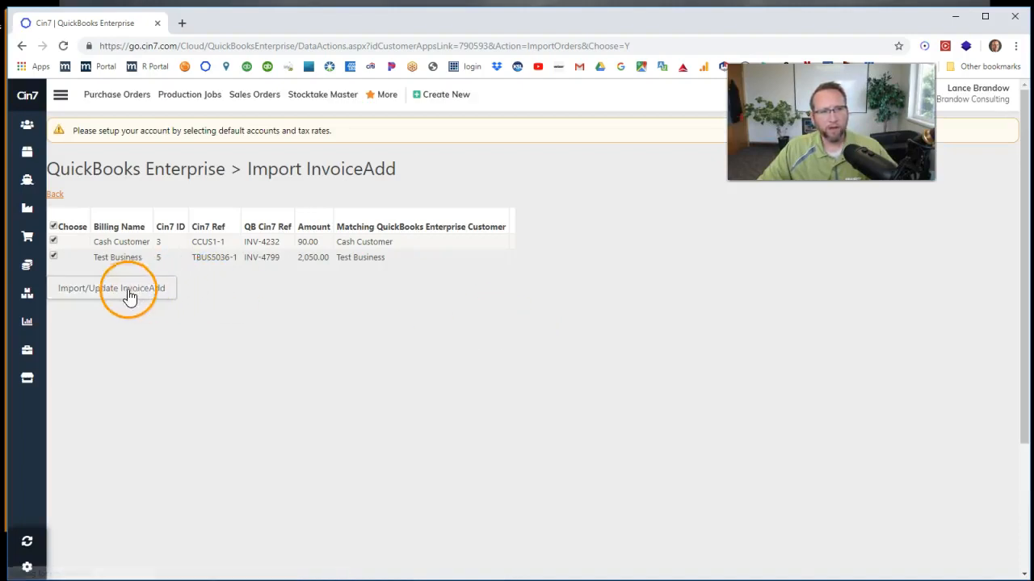
click(127, 292)
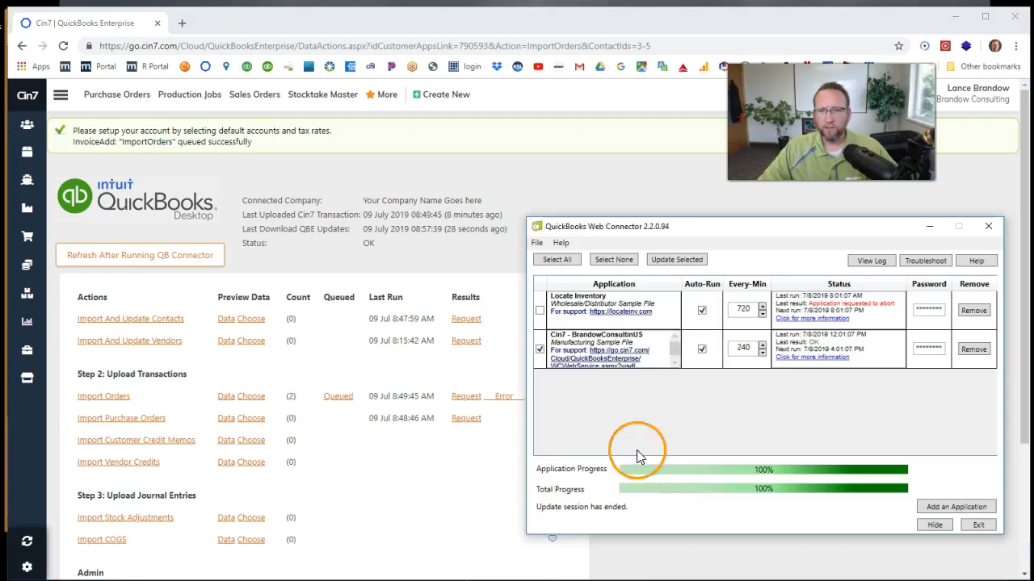
Step: Process the queued orders with a Web Connector update and refresh the connection status in Cin7
click(672, 261)
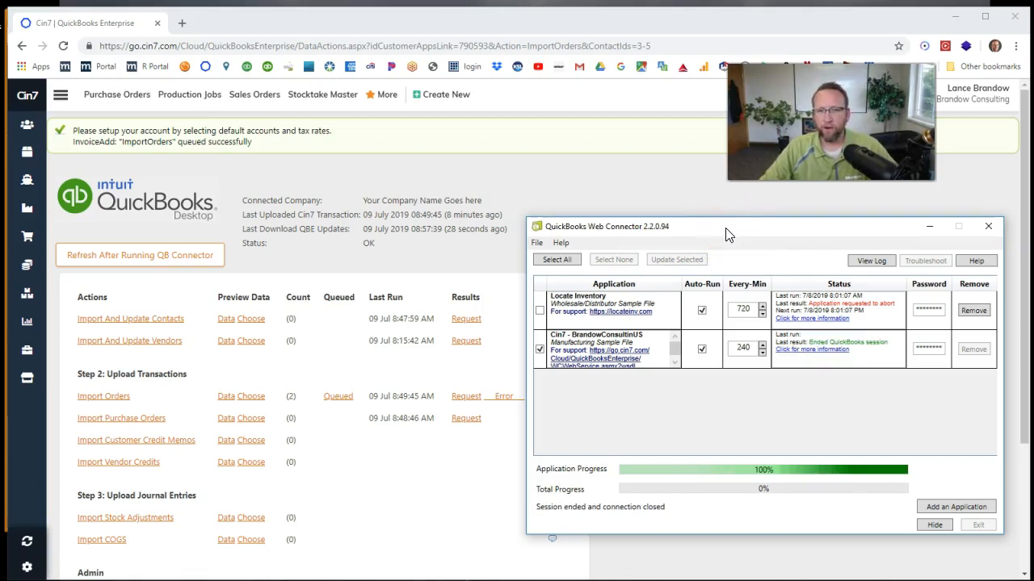
click(449, 471)
click(140, 255)
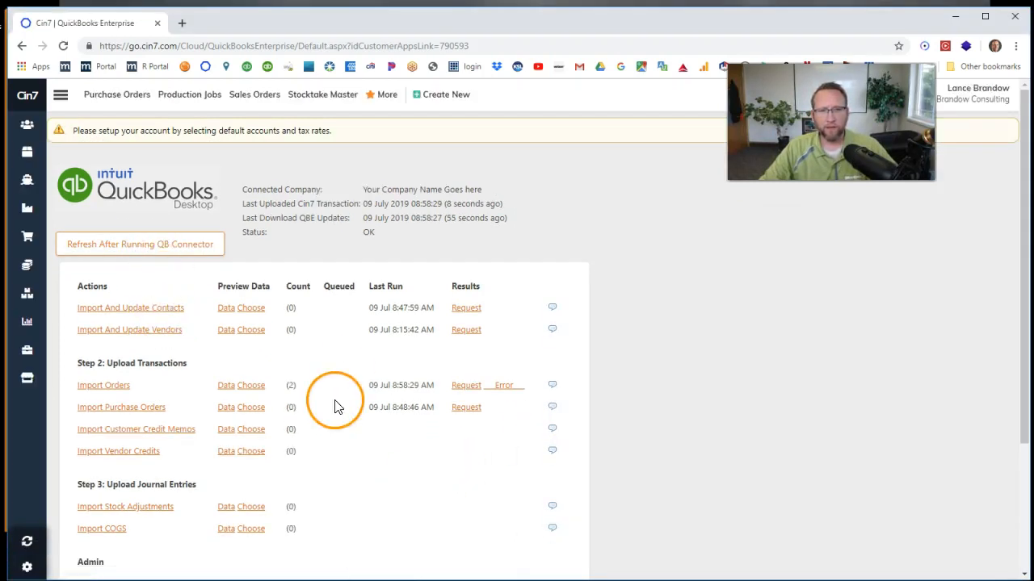
Step: Open the new Import Orders error, highlight its QuickBooks message, and return to the Cin7 QuickBooks page
click(504, 388)
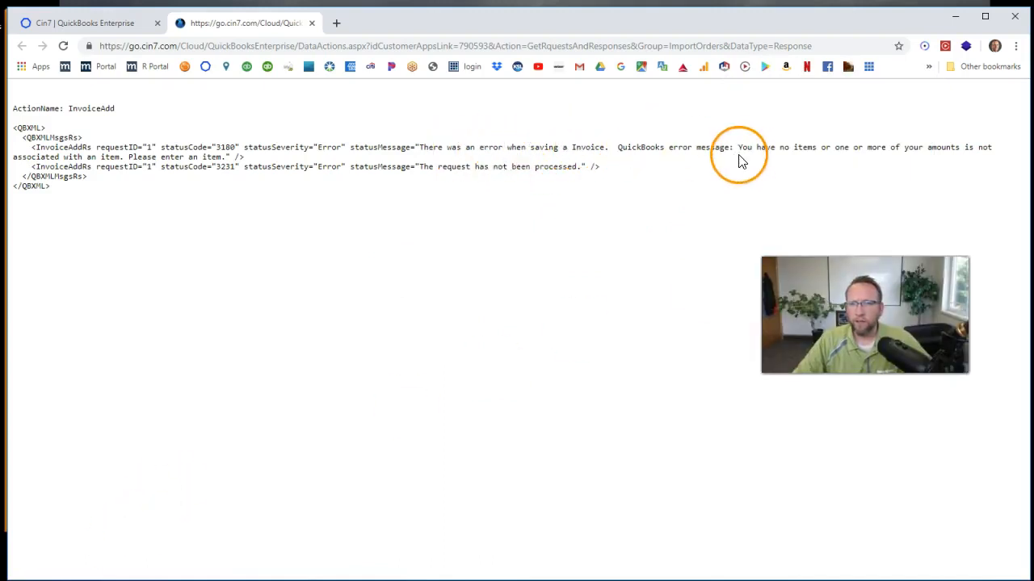
drag(741, 147, 246, 158)
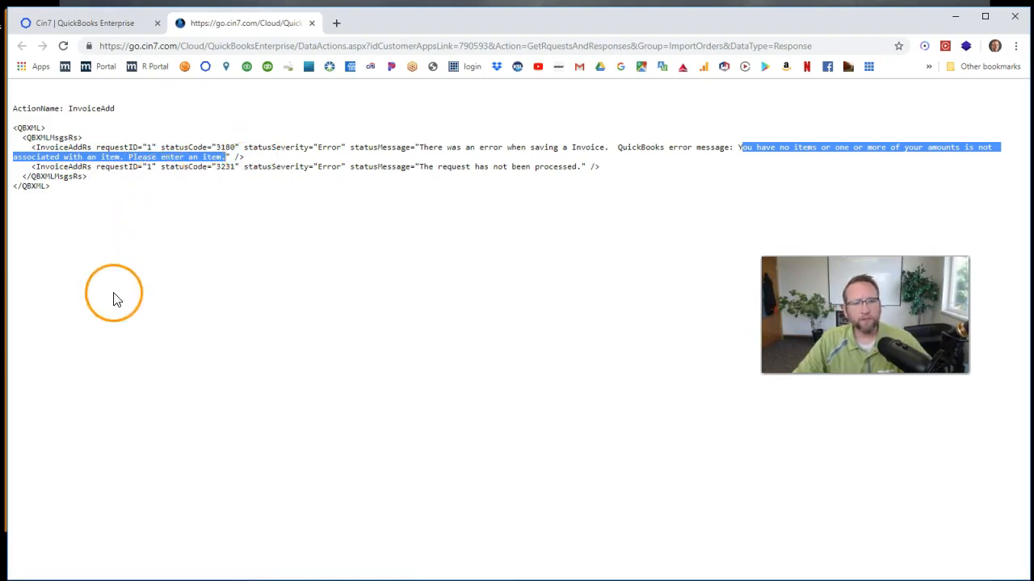
click(97, 22)
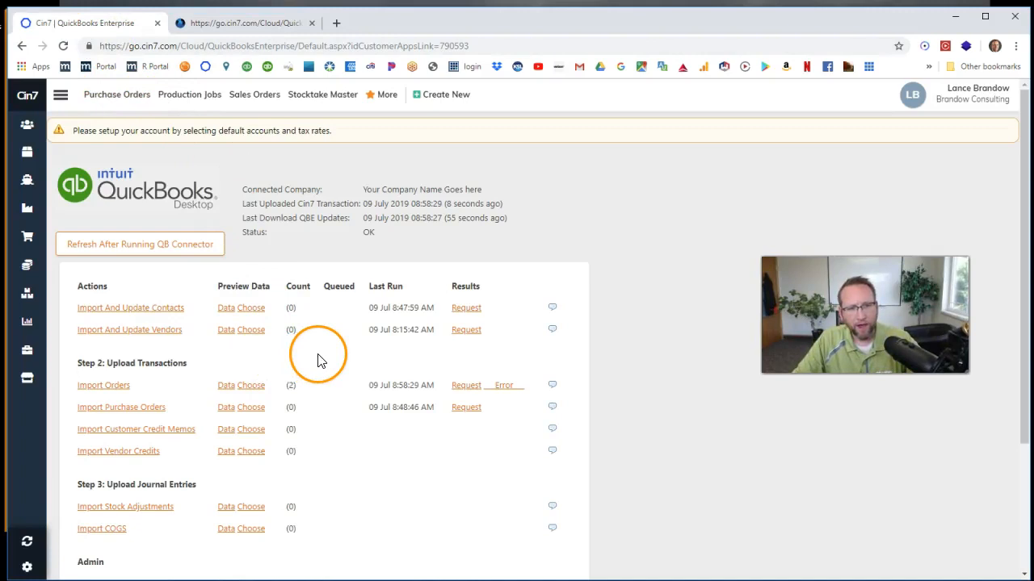
Step: Open the QuickBooks Enterprise Default Accounts in Cin7's accounting settings and read the instructions for the sales accounts
scroll(319, 359, down, 3)
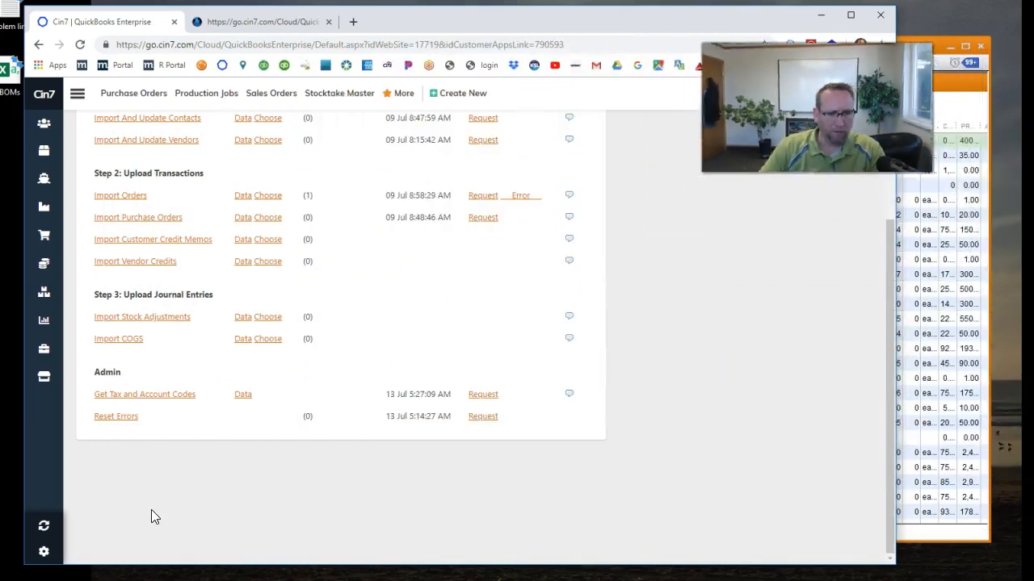
click(44, 552)
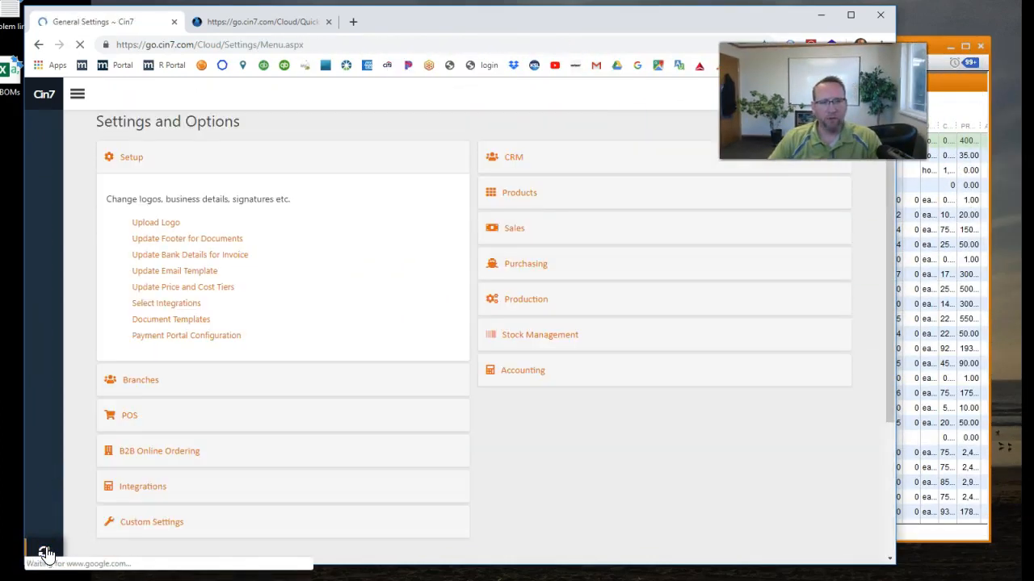
click(524, 369)
click(533, 434)
click(94, 164)
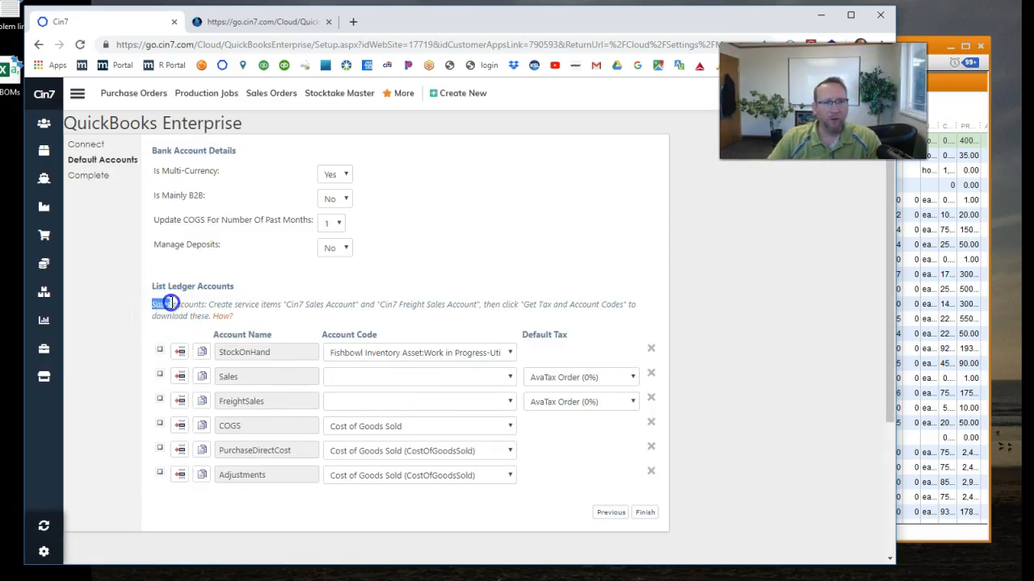
drag(196, 305, 248, 321)
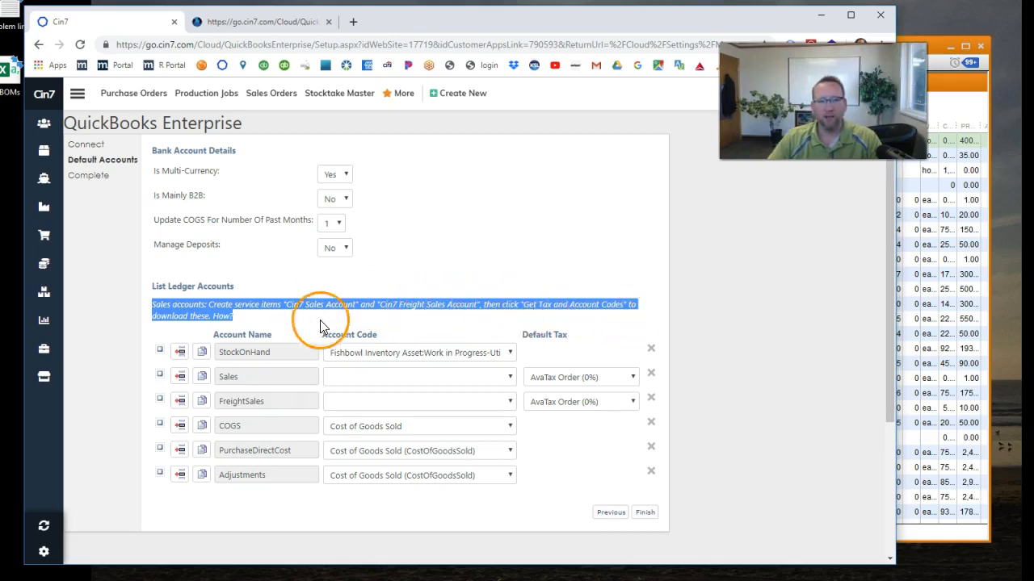
click(354, 321)
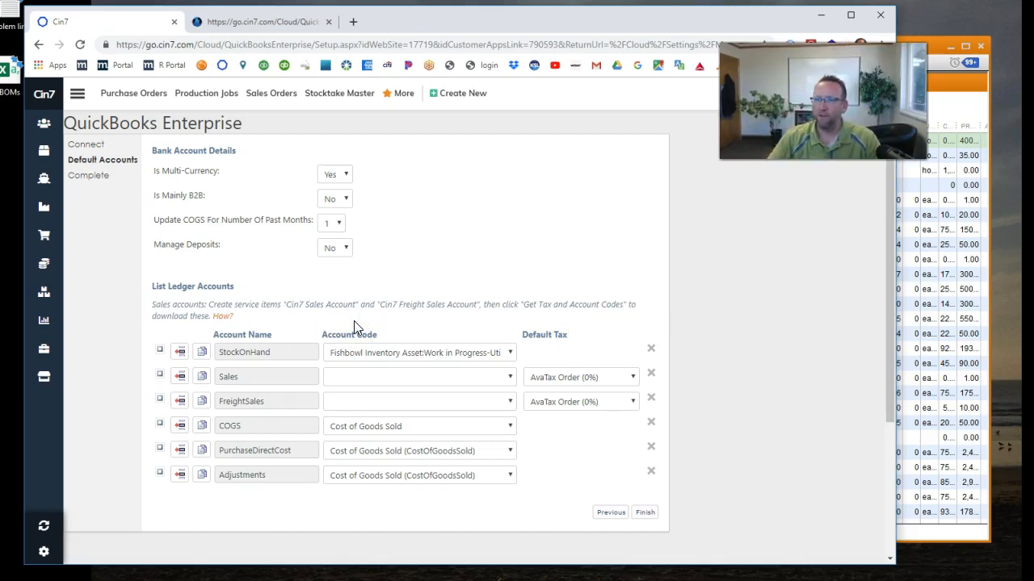
Step: Switch to QuickBooks, start a new Service item, and name it "Cin7 Sales Account" using the name copied from Cin7's instructions
click(929, 43)
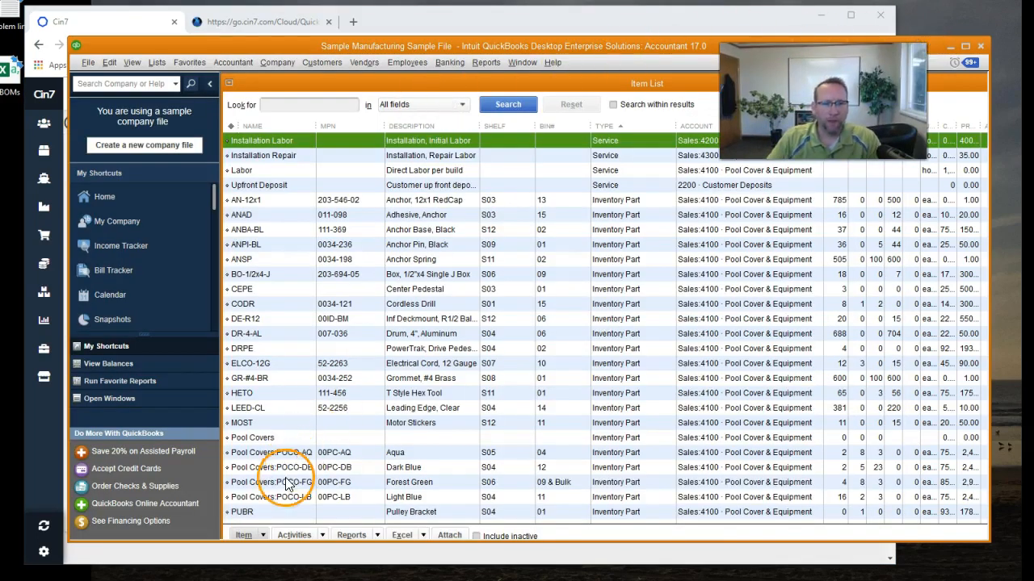
click(263, 535)
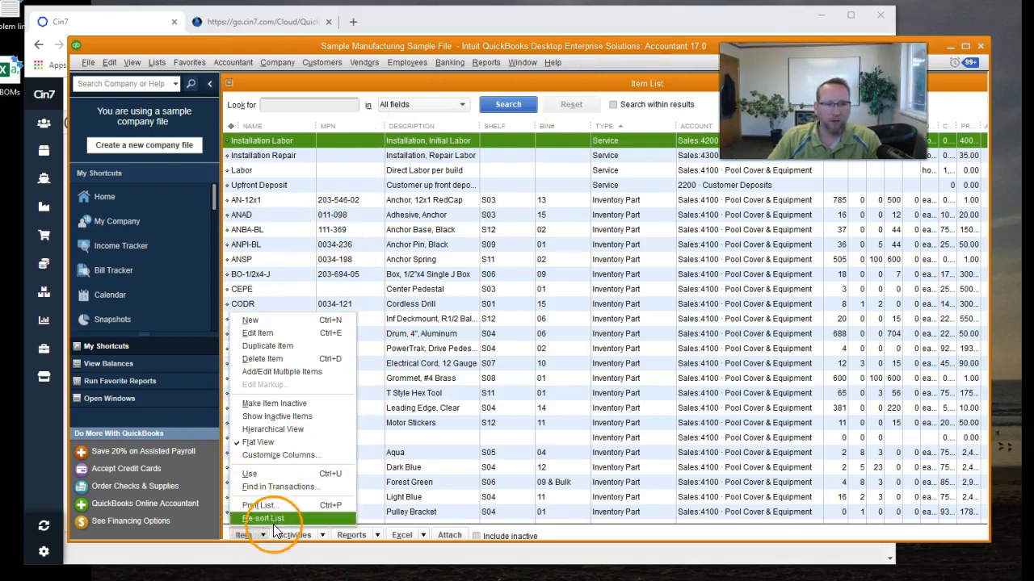
click(252, 320)
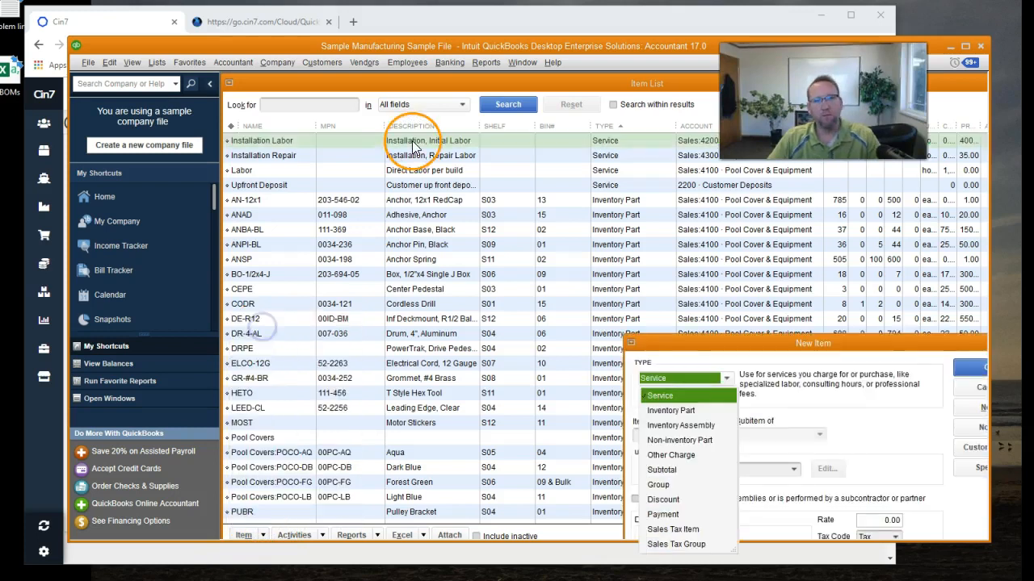
drag(690, 347, 360, 159)
click(346, 246)
click(347, 248)
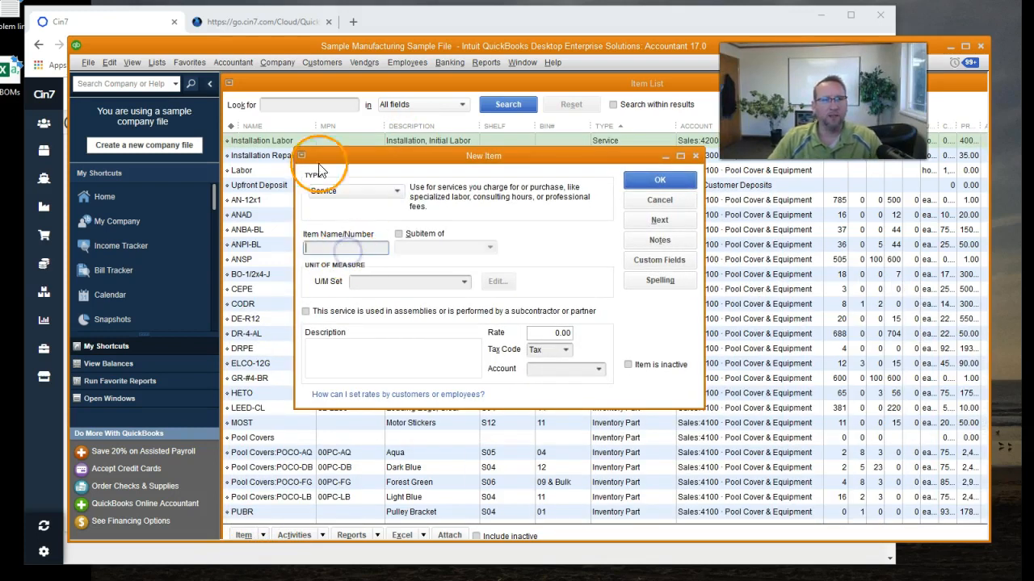
click(112, 29)
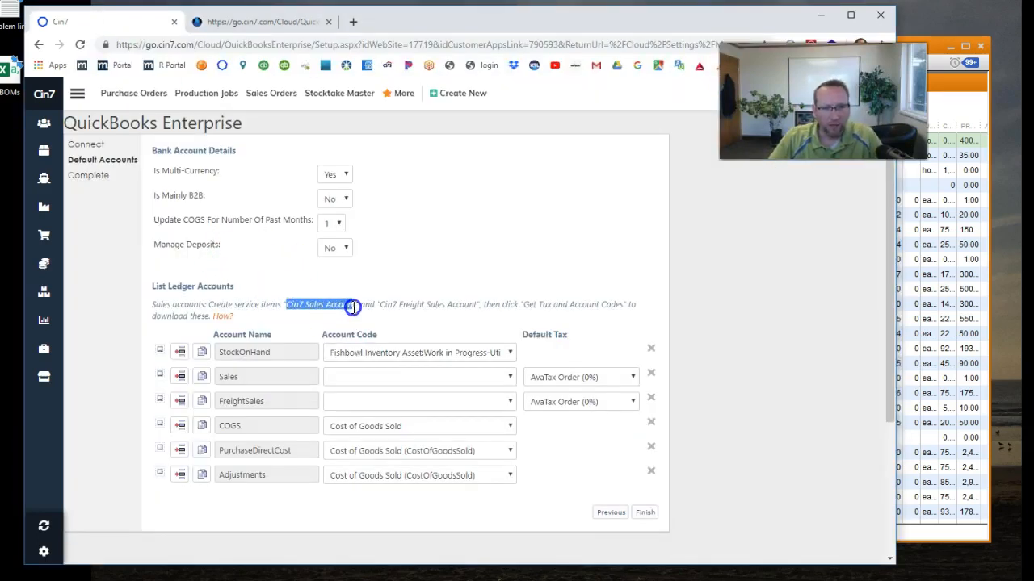
click(928, 50)
click(342, 247)
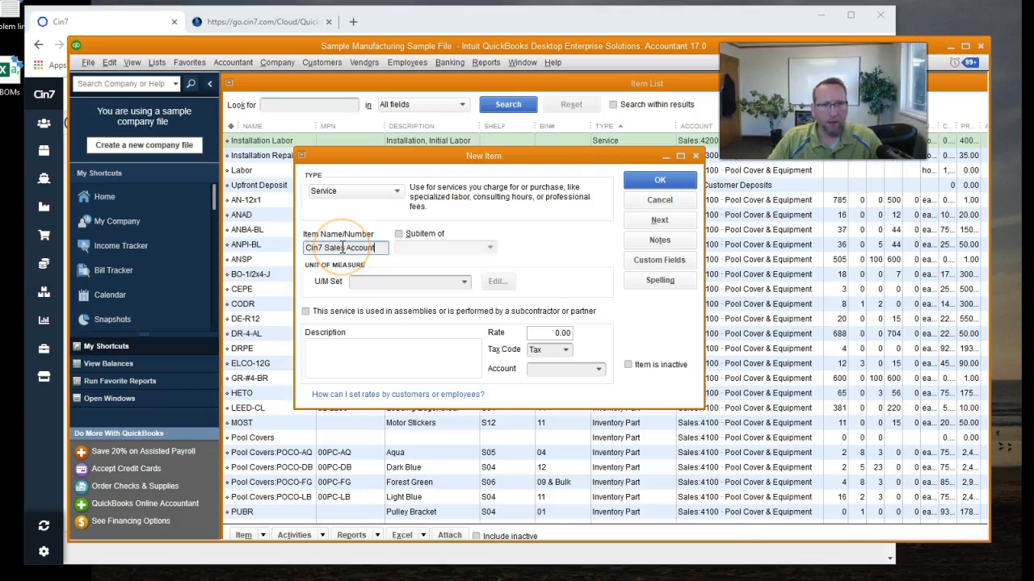
Step: Assign the Sales income account to the Cin7 Sales Account item and save it, leaving its custom fields blank
click(598, 369)
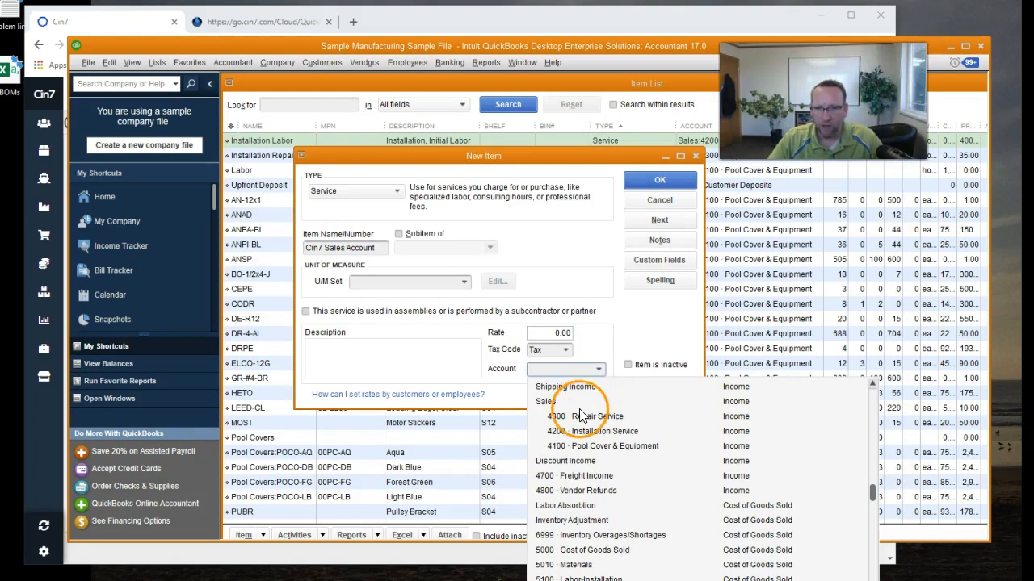
scroll(549, 444, up, 1)
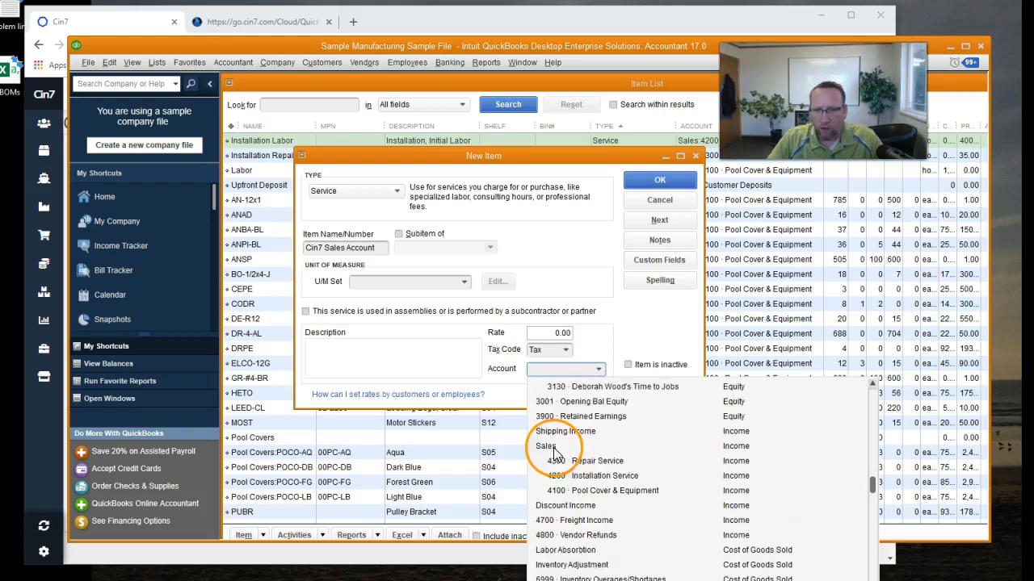
click(554, 448)
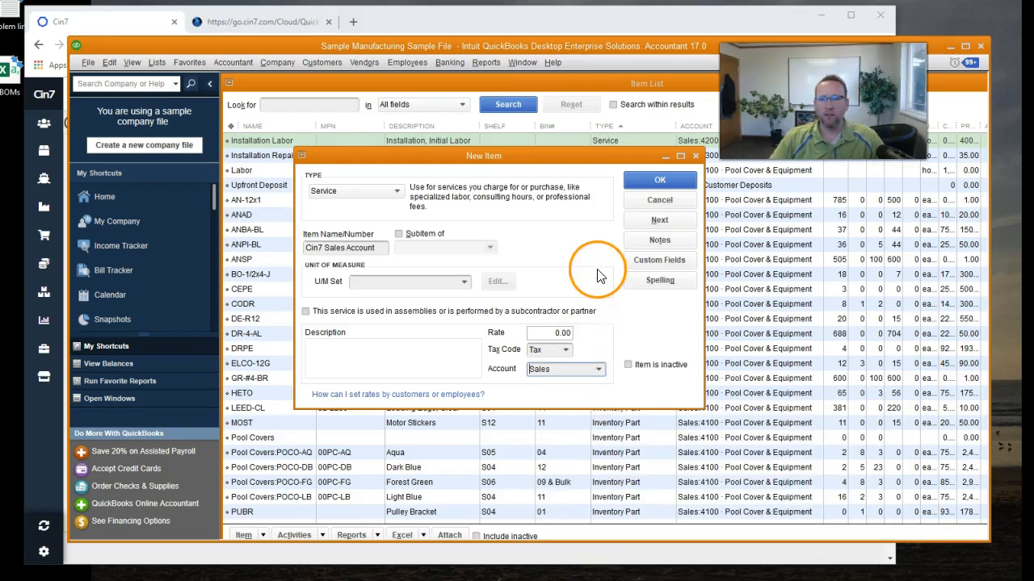
click(657, 181)
click(556, 206)
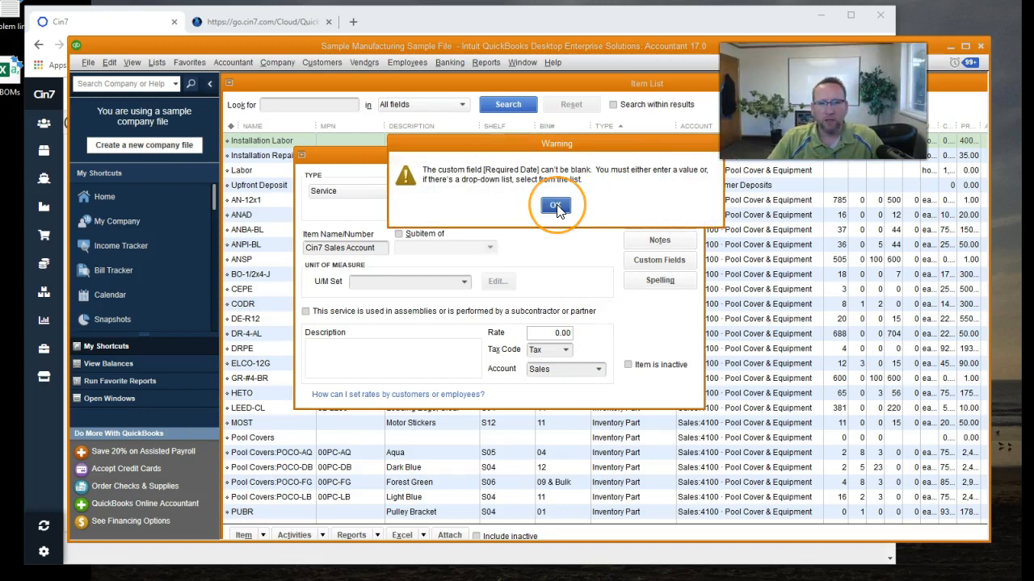
click(557, 206)
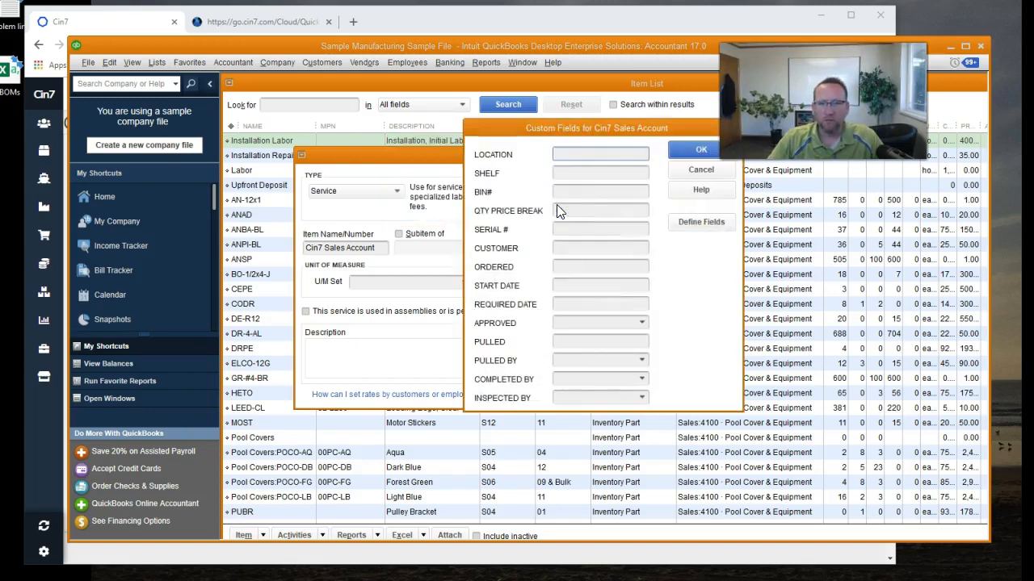
key(Escape)
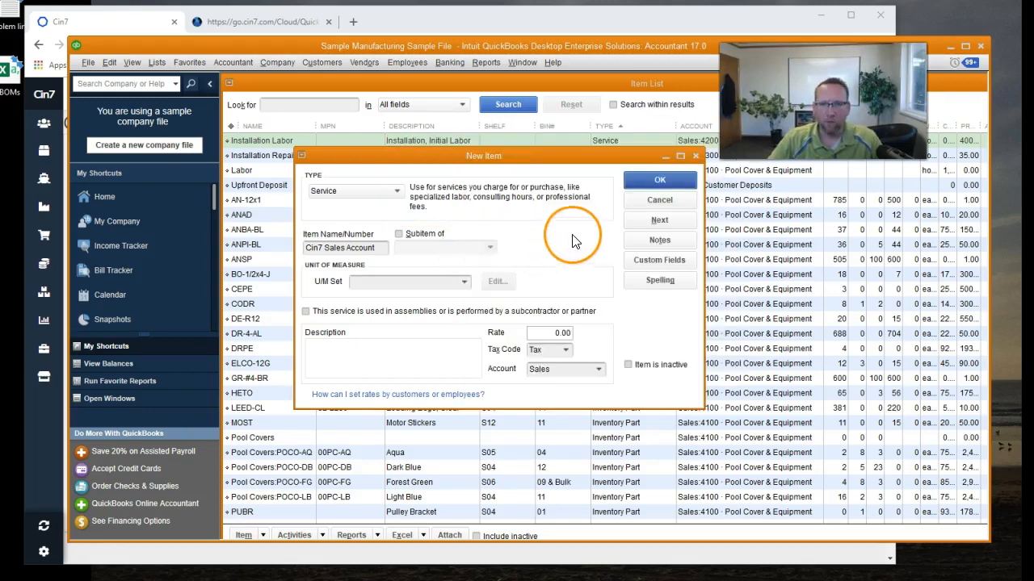
click(660, 179)
Step: Create a second Service item named "Cin7 Freight Sales Account", assign it to 4700 · Freight Income, and save it
click(263, 537)
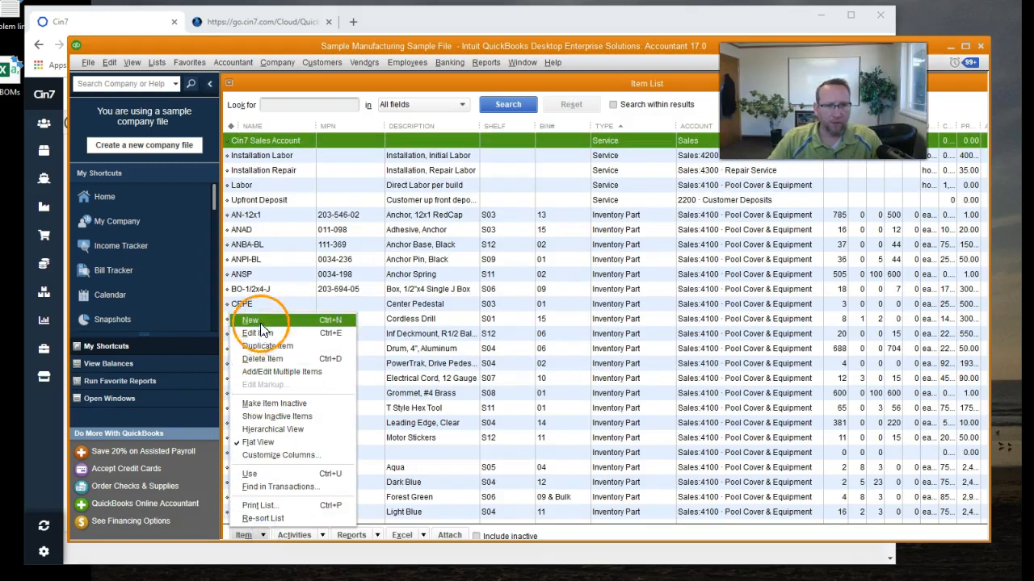
key(alt+Tab)
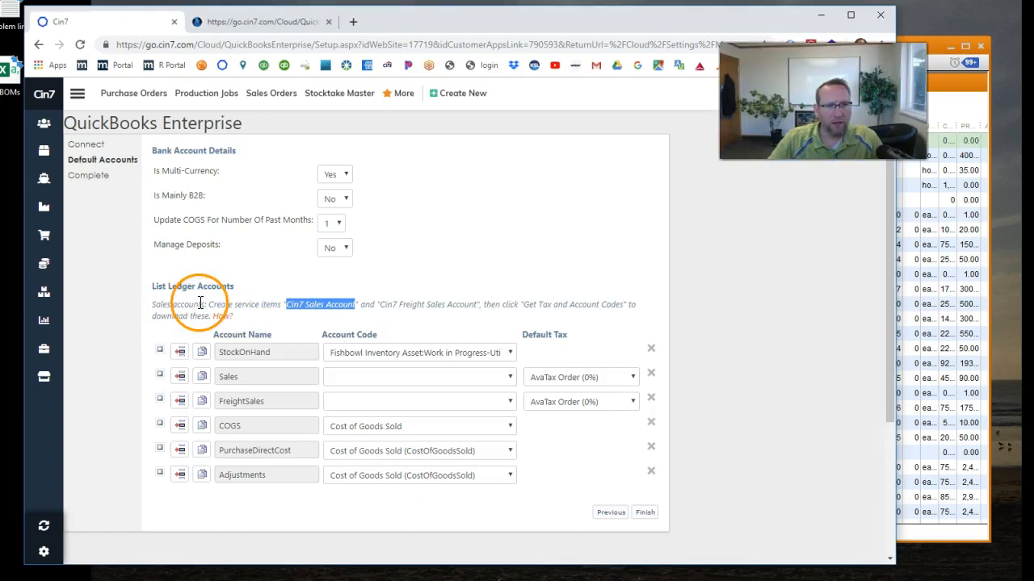
drag(379, 304, 464, 330)
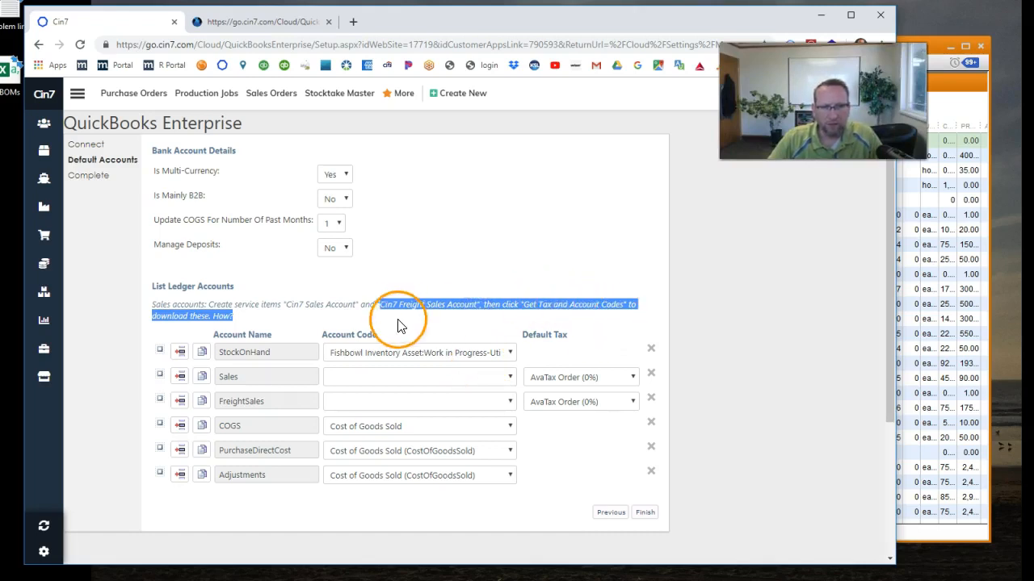
key(alt+Tab)
text(Cin7 Freight Sales Account)
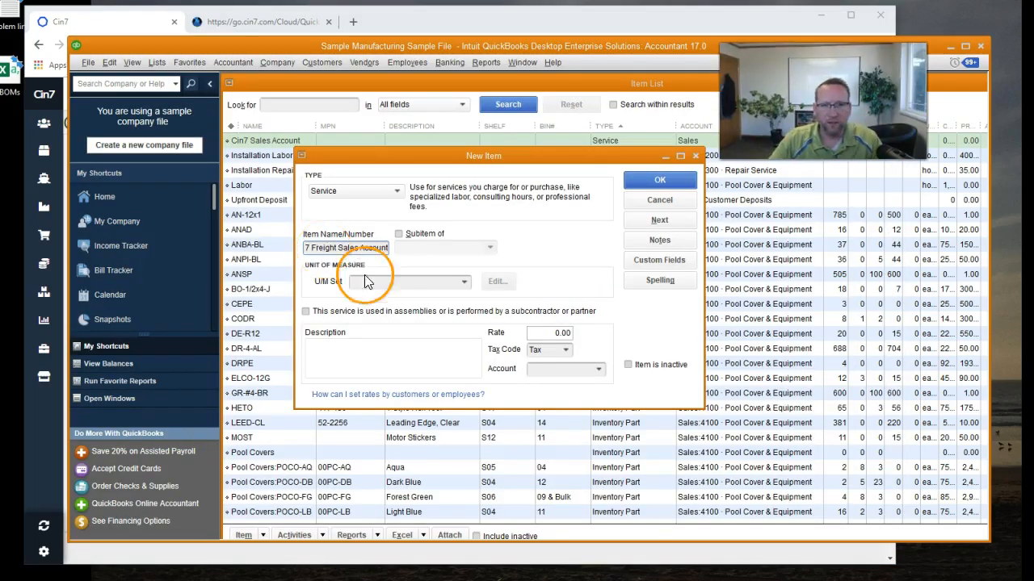
click(566, 369)
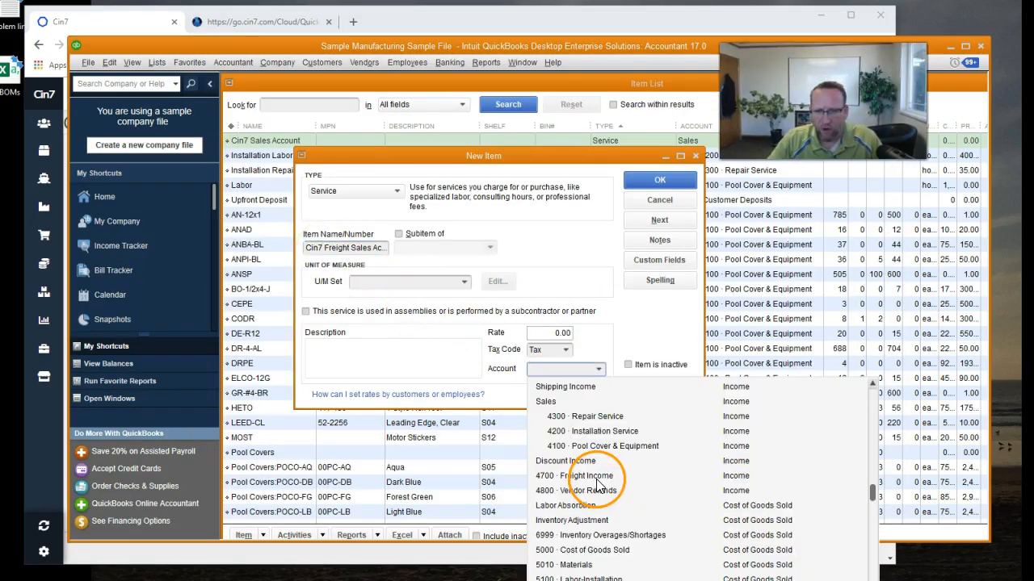
click(586, 476)
click(659, 180)
Step: Return to the QuickBooks integration page in Cin7 and queue Get Tax and Account Codes
key(alt+Tab)
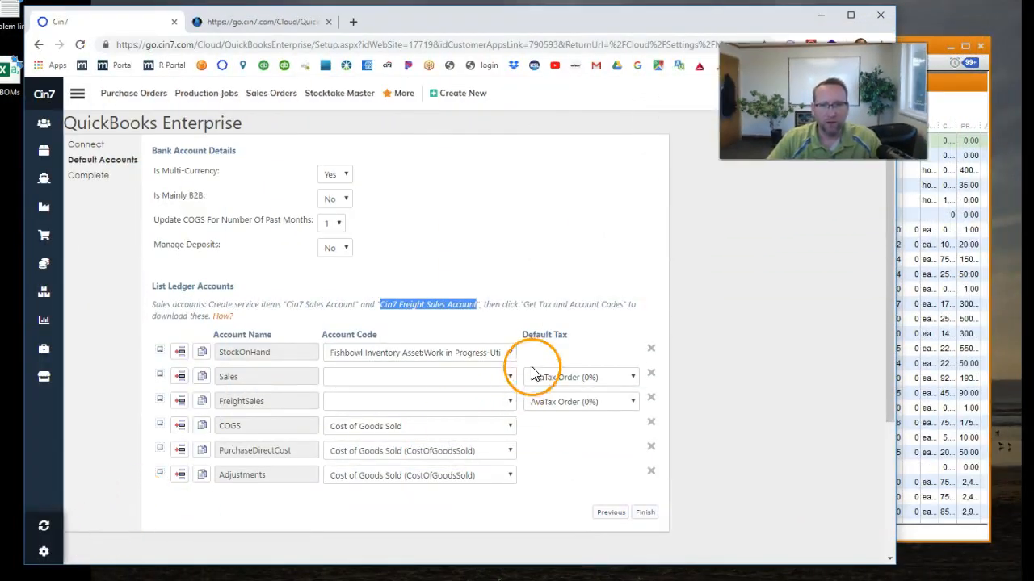
click(43, 552)
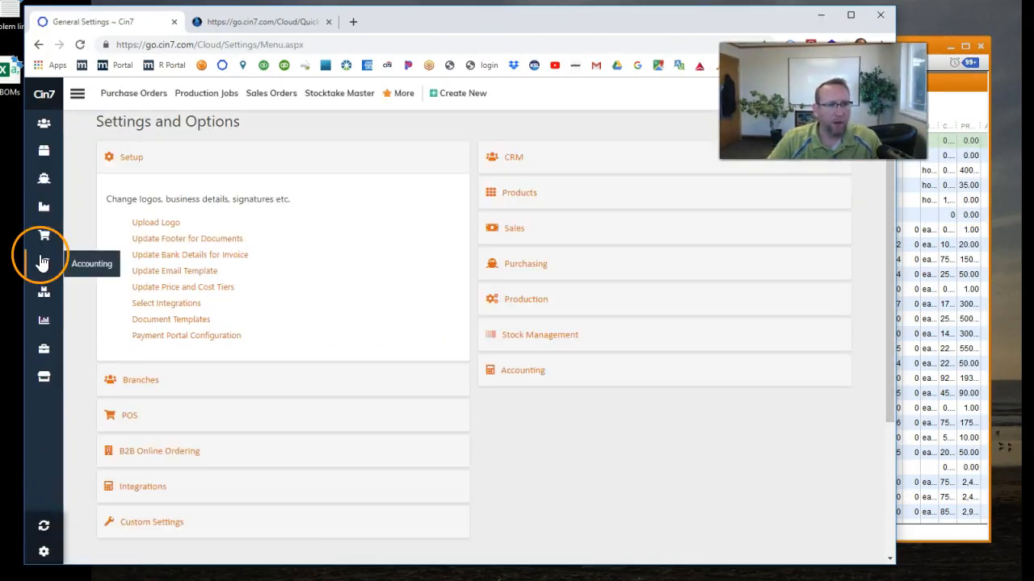
click(46, 254)
click(56, 424)
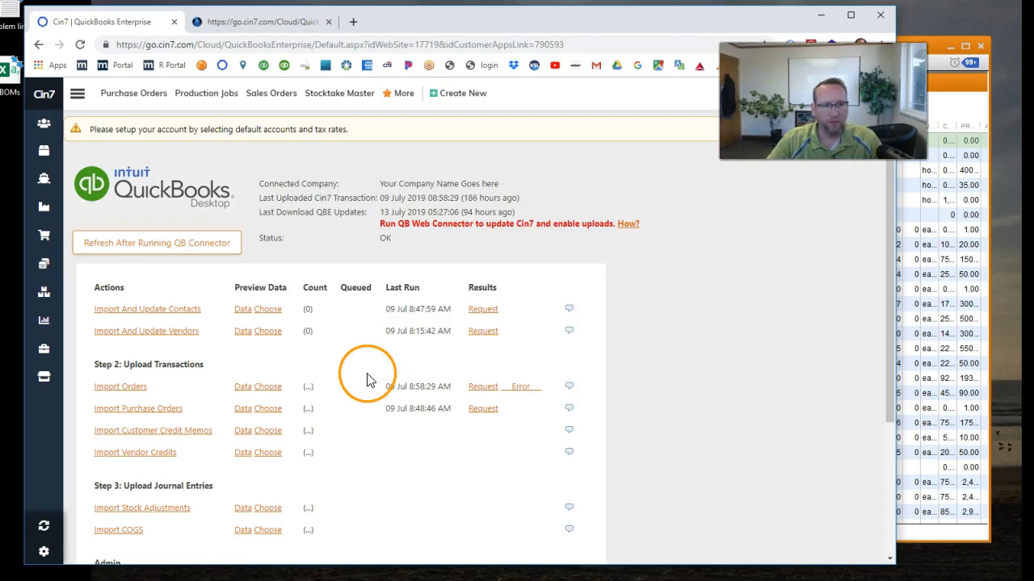
scroll(364, 369, down, 2)
click(153, 457)
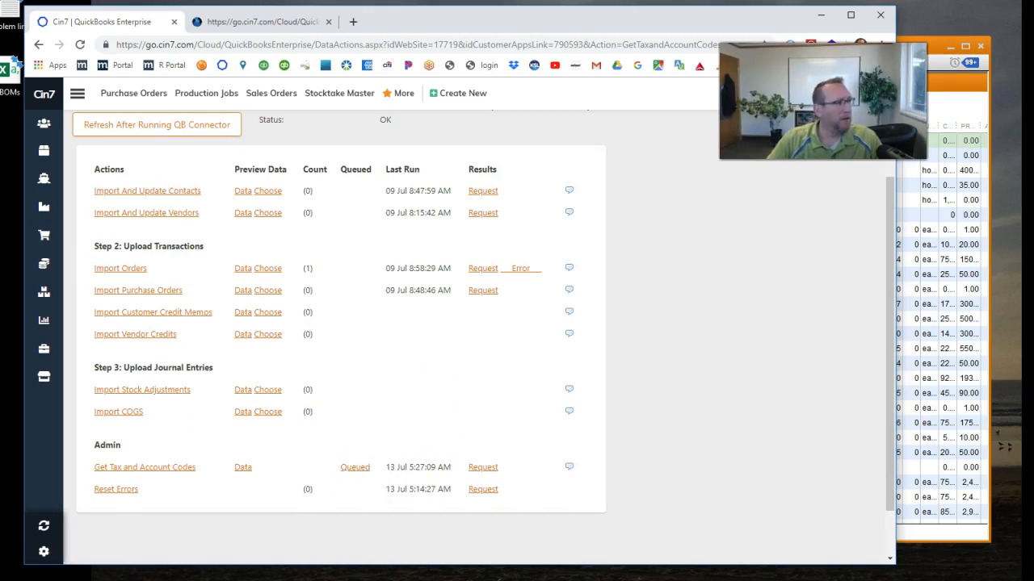
Step: Update only the Cin7 application in QuickBooks Web Connector, and refresh the integration page in Cin7
drag(616, 221, 416, 125)
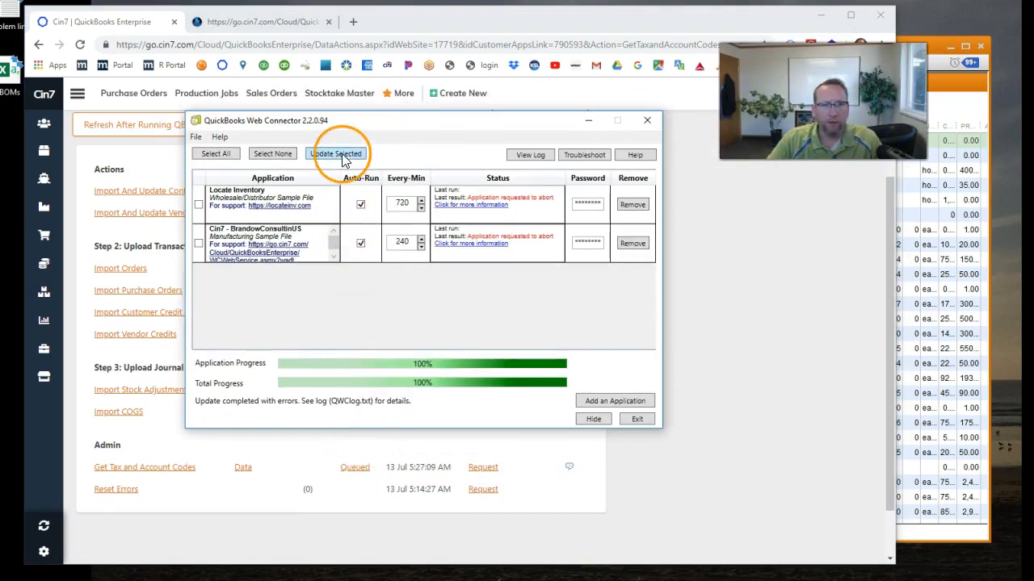
click(197, 245)
click(335, 153)
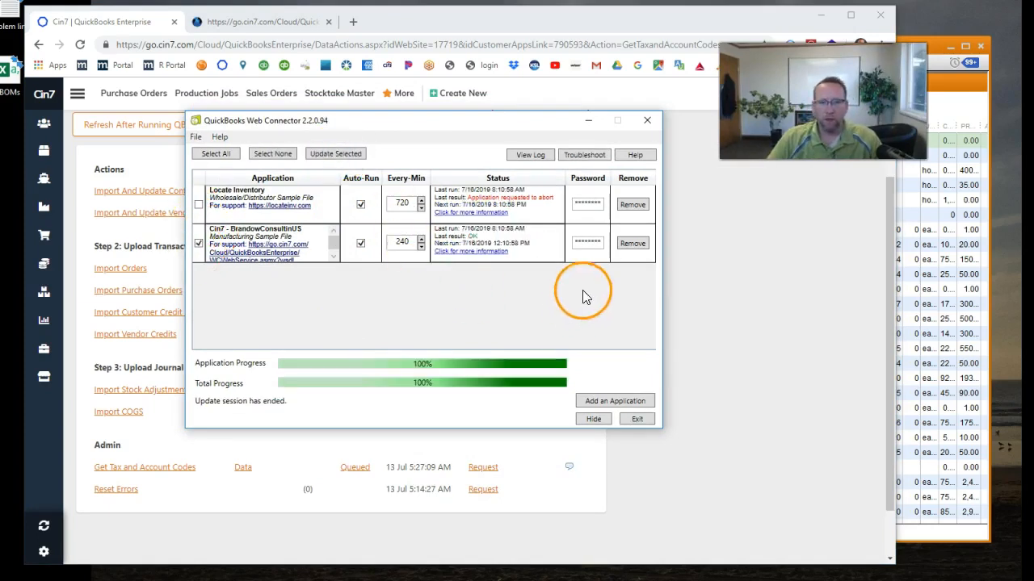
click(723, 319)
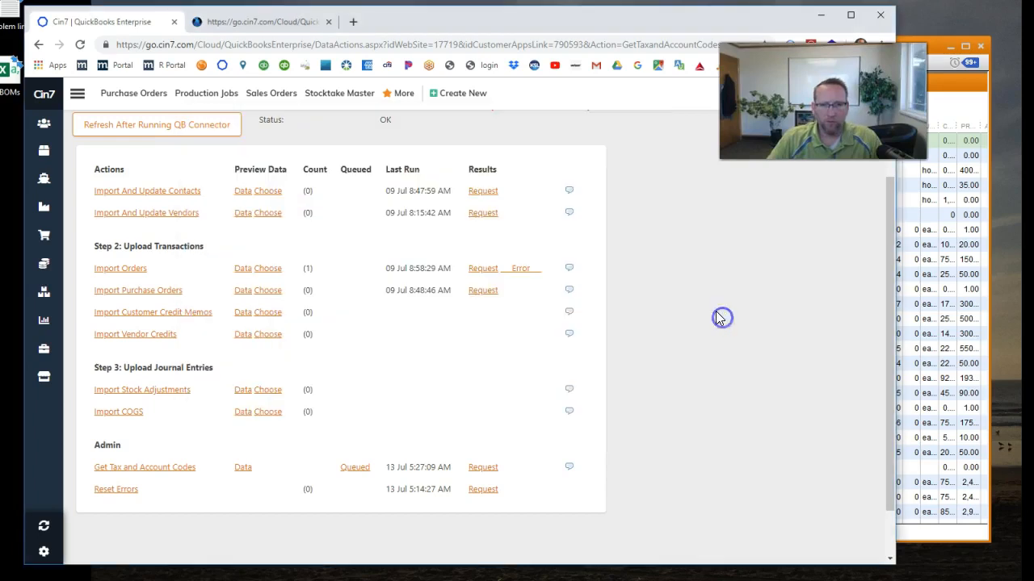
scroll(720, 318, up, 3)
click(210, 256)
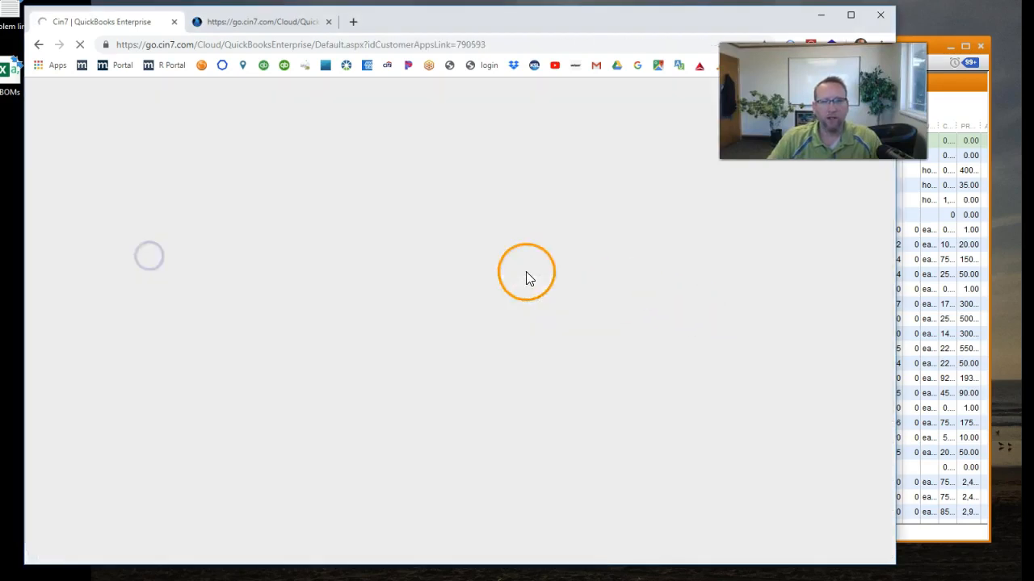
scroll(509, 363, down, 2)
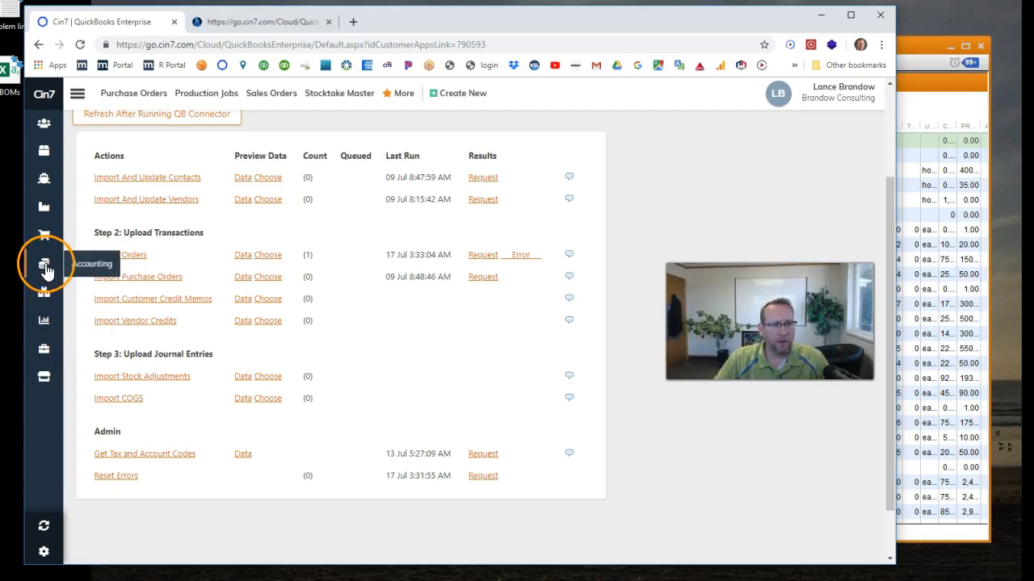
Step: Check the QuickBooks Enterprise Default Accounts in Cin7's accounting settings and open the preview data for Get Tax and Account Codes
click(46, 272)
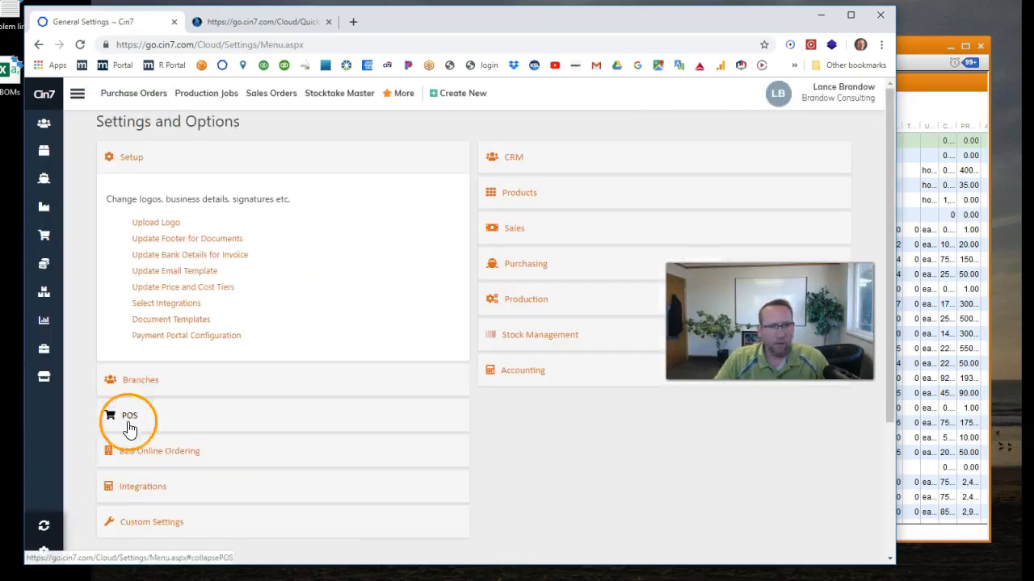
click(528, 379)
click(528, 436)
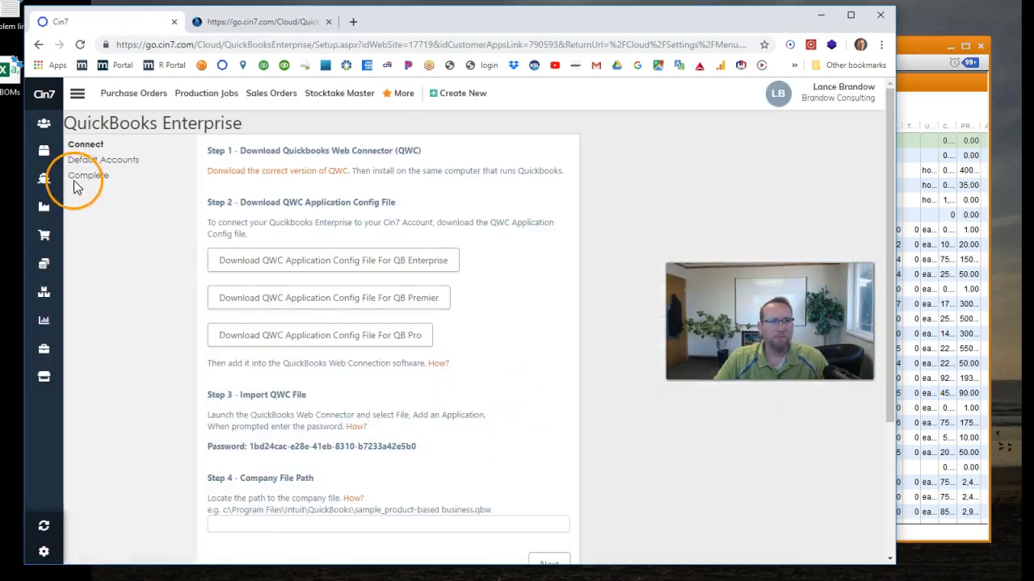
click(91, 160)
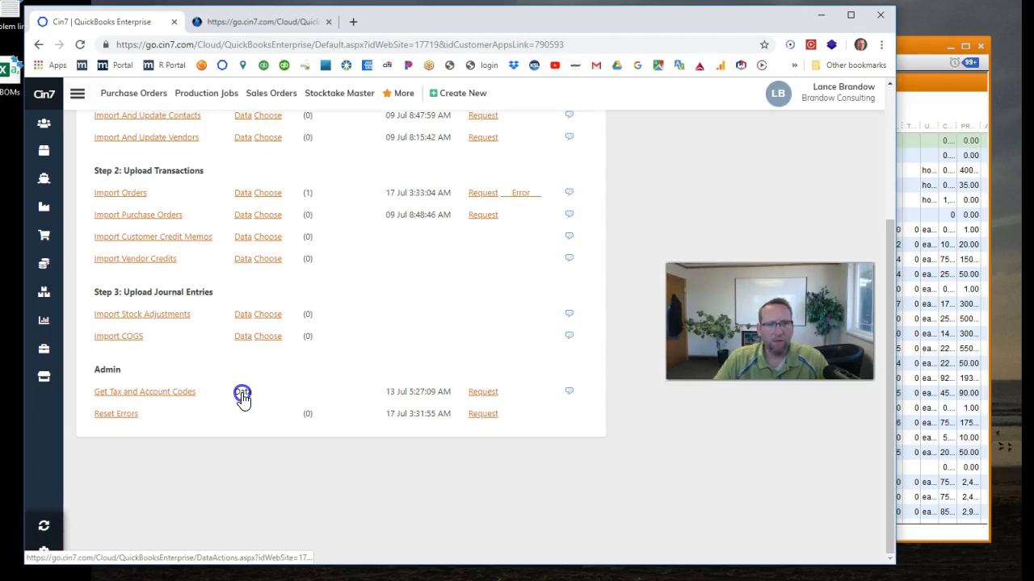
click(243, 394)
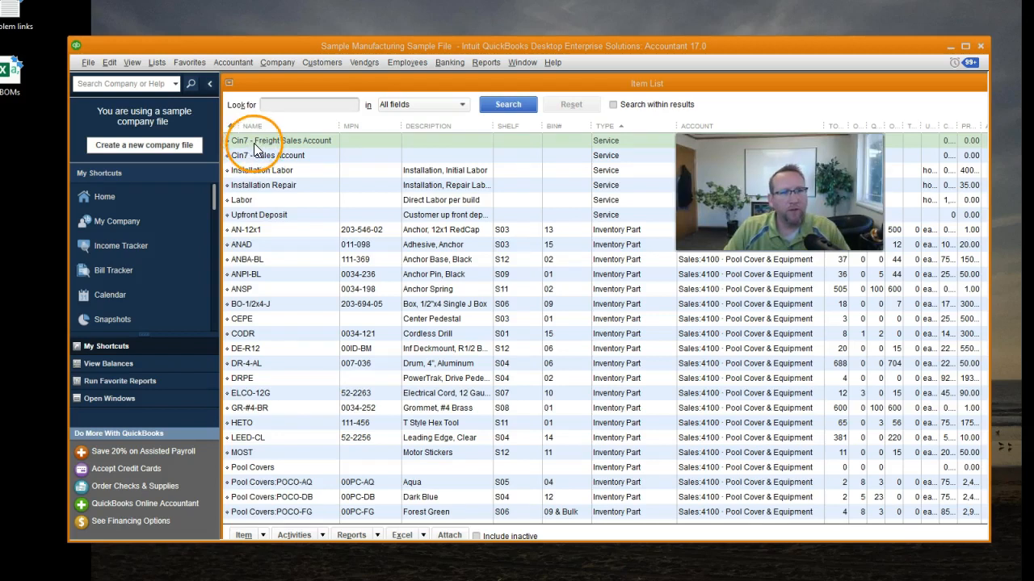
Step: Compare Cin7's default accounts with the service items in the QuickBooks Item List and set the Sales account code to Cin7 - Sales Account
drag(0, 49, 751, 30)
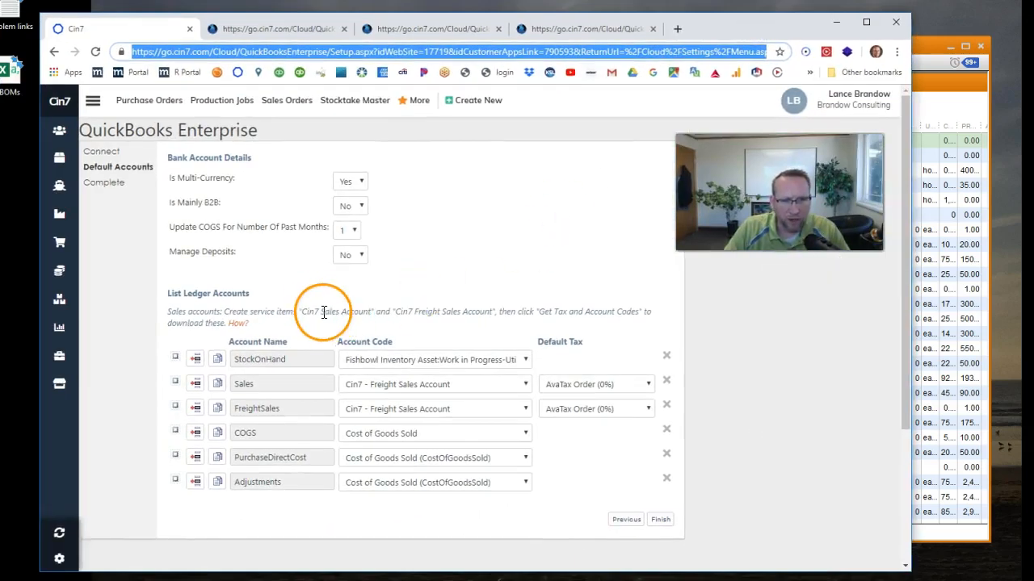
drag(741, 24, 0, 26)
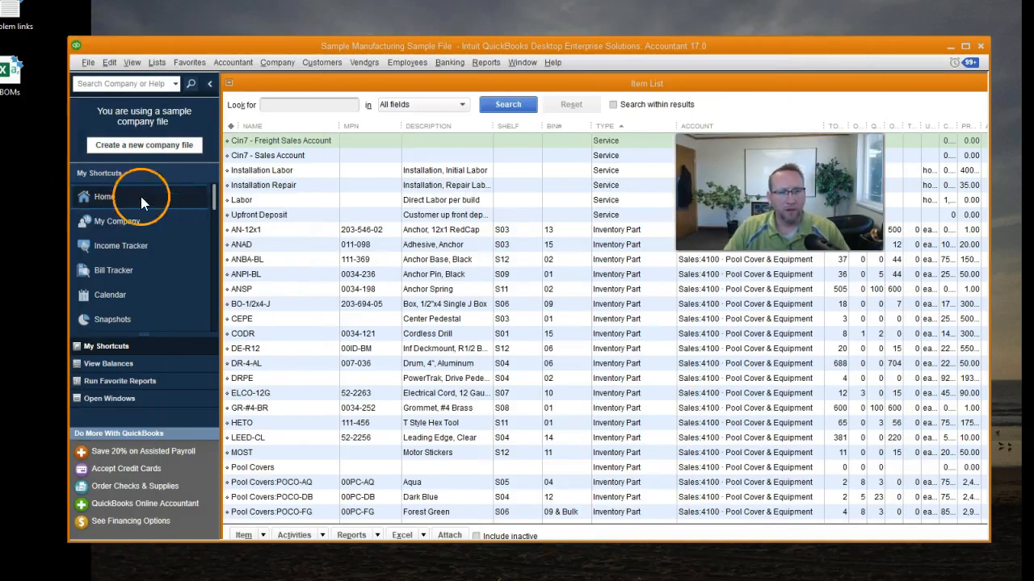
drag(0, 24, 744, 20)
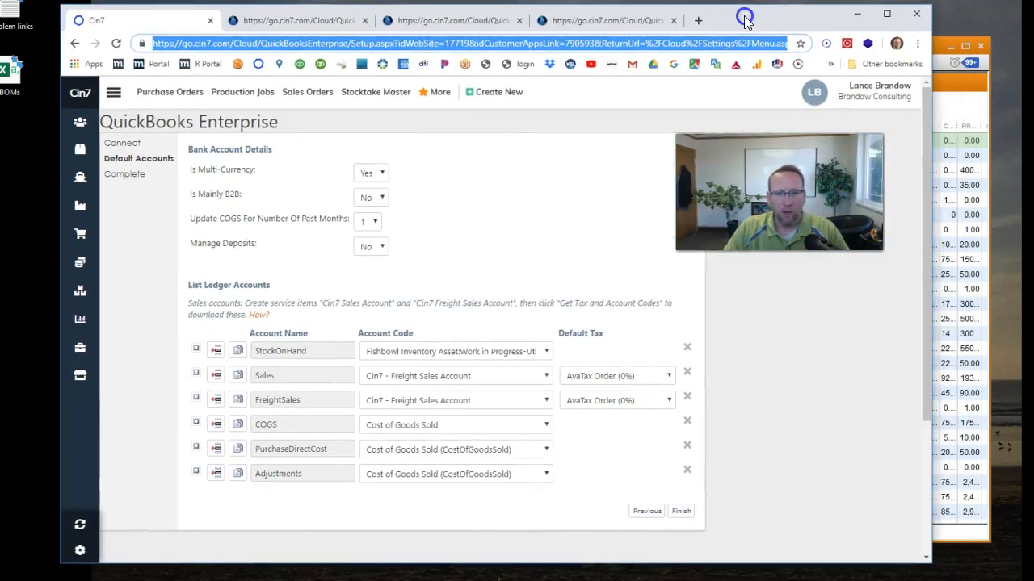
click(545, 376)
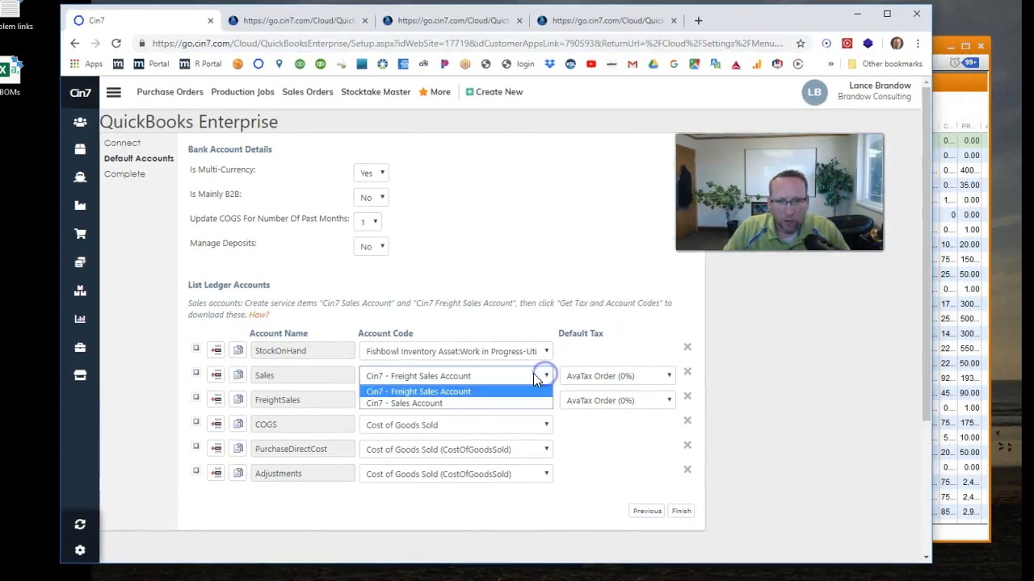
click(434, 405)
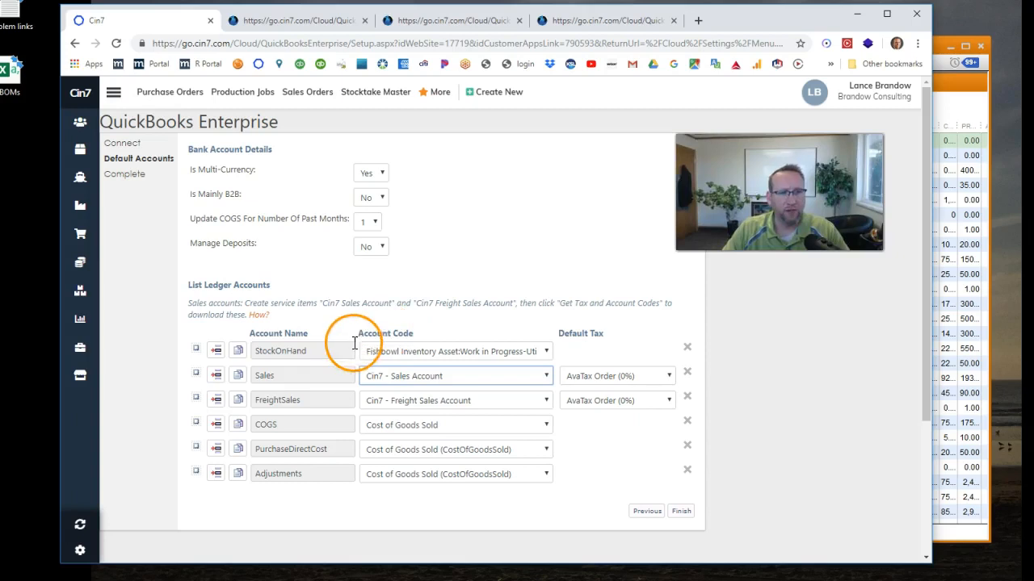
Step: Return to the QuickBooks Enterprise integration page in Cin7 and queue Import Orders
click(82, 266)
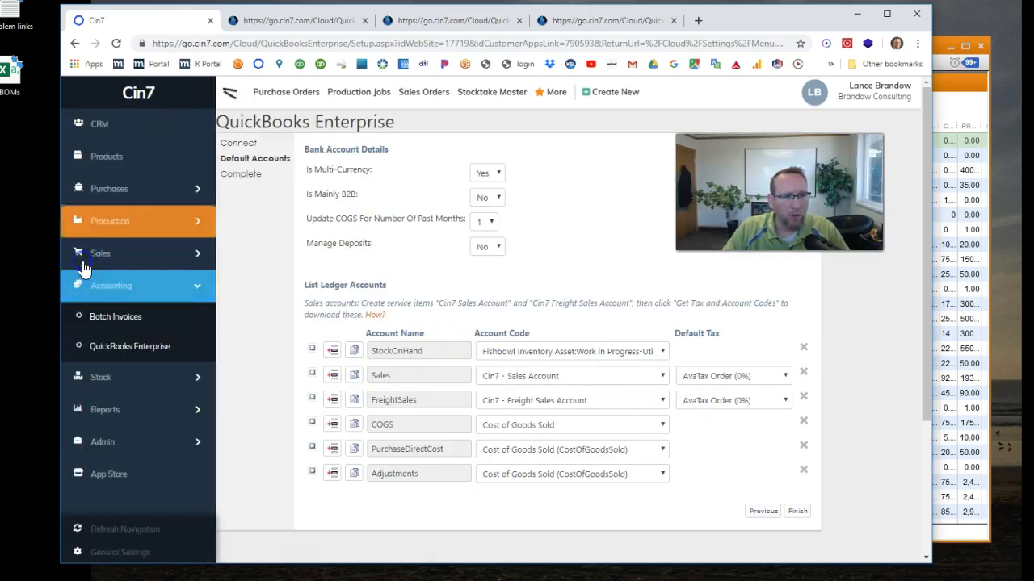
click(123, 363)
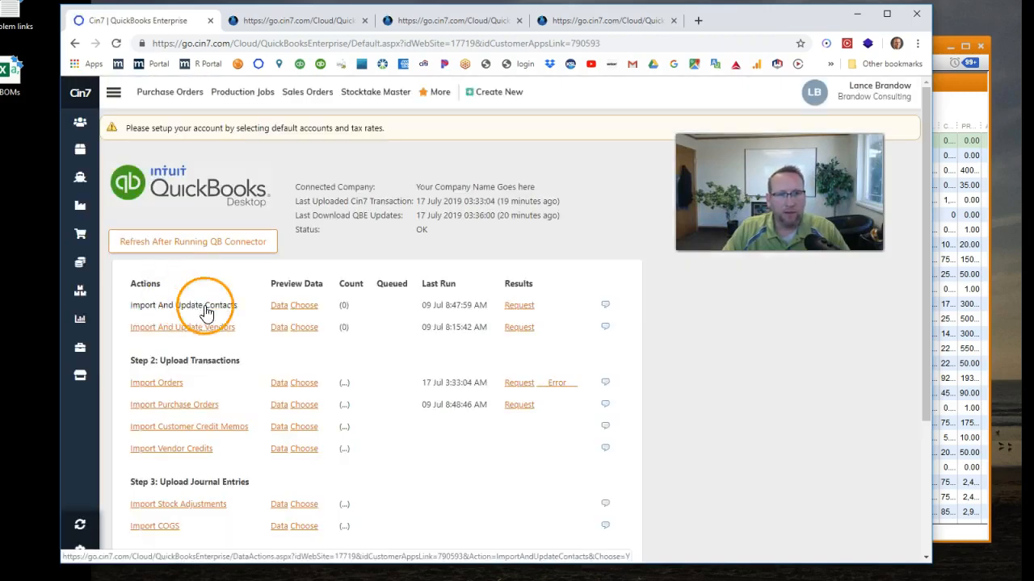
click(170, 386)
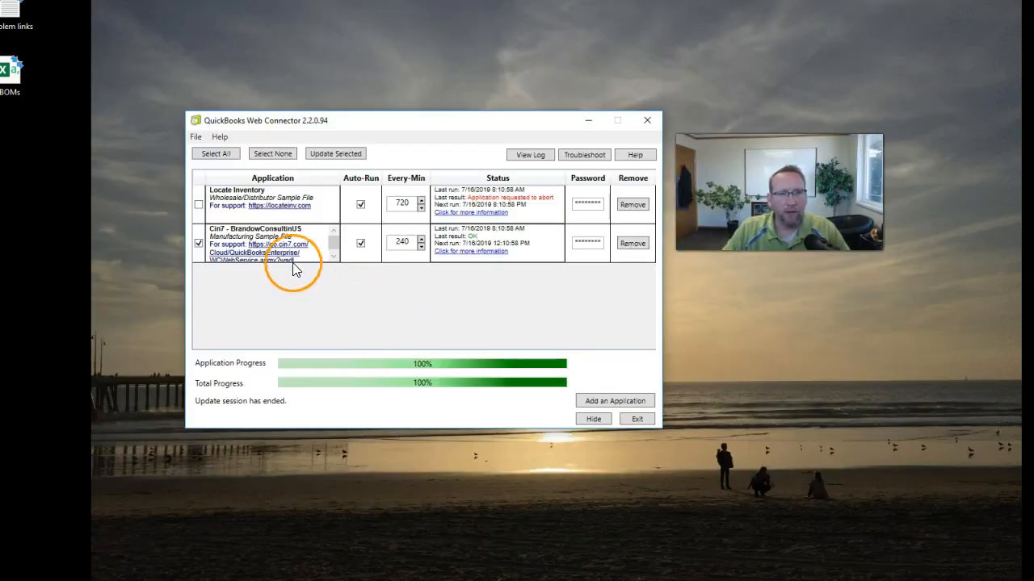
Step: Update the selected Cin7 application in QuickBooks Web Connector and refresh the integration page in Cin7
click(335, 154)
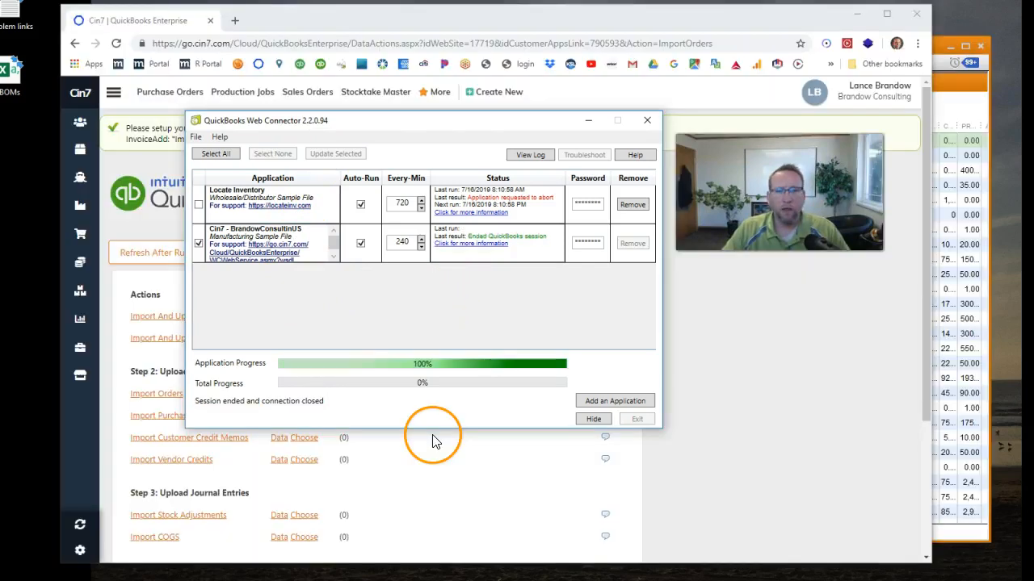
click(728, 340)
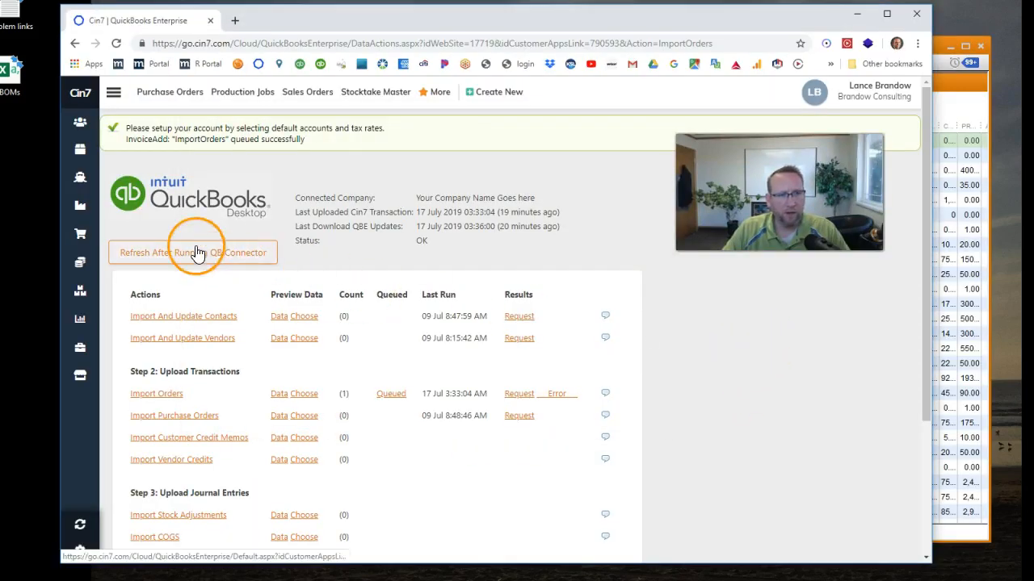
click(186, 260)
Step: Read the Import Orders error response and open the Import Orders selection preview on the integration page
click(556, 323)
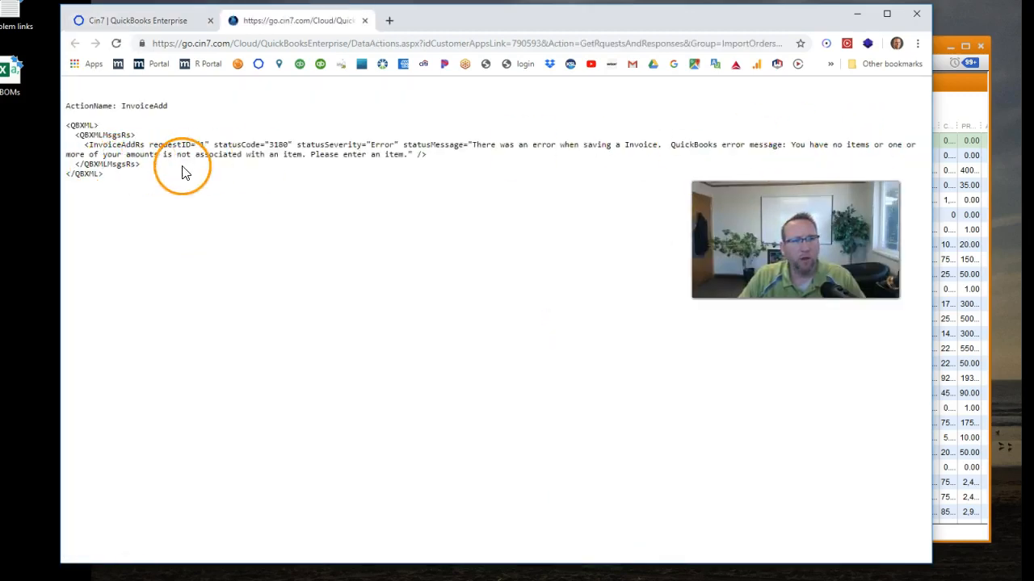
click(148, 24)
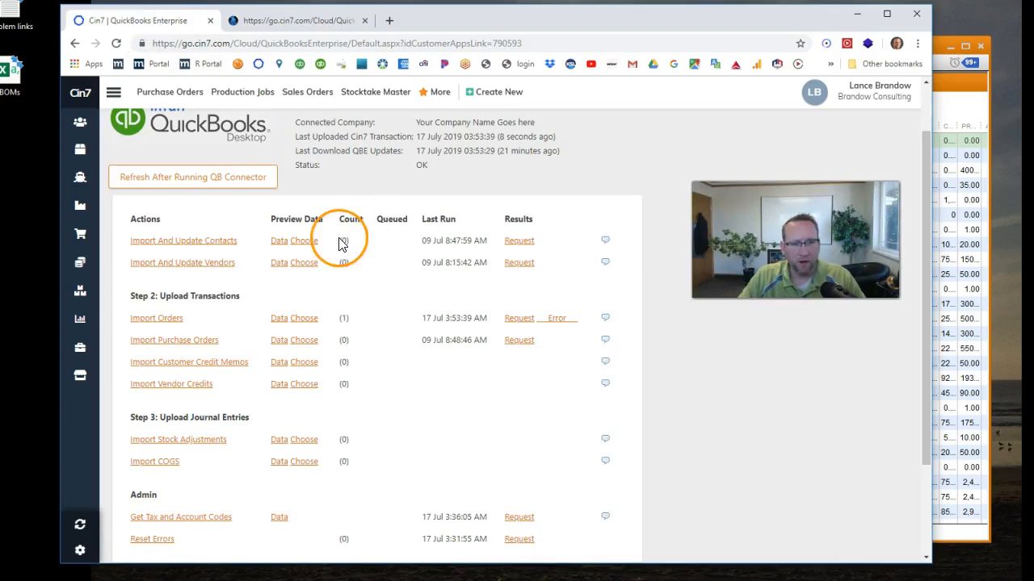
click(303, 310)
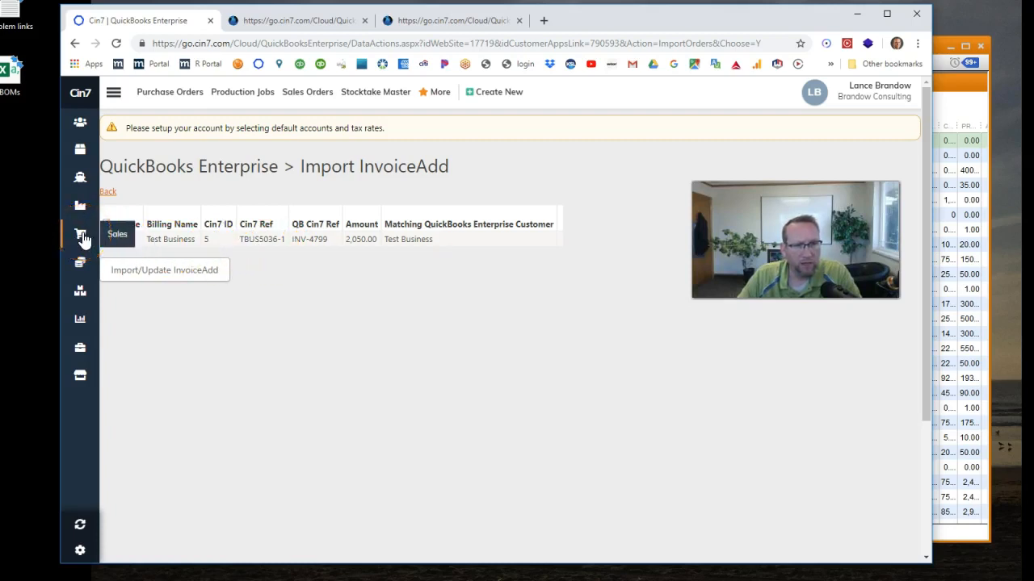
Step: Open the Test Business sales order TBUS5036-1 from the sales orders list and save it
click(82, 235)
click(111, 277)
click(331, 427)
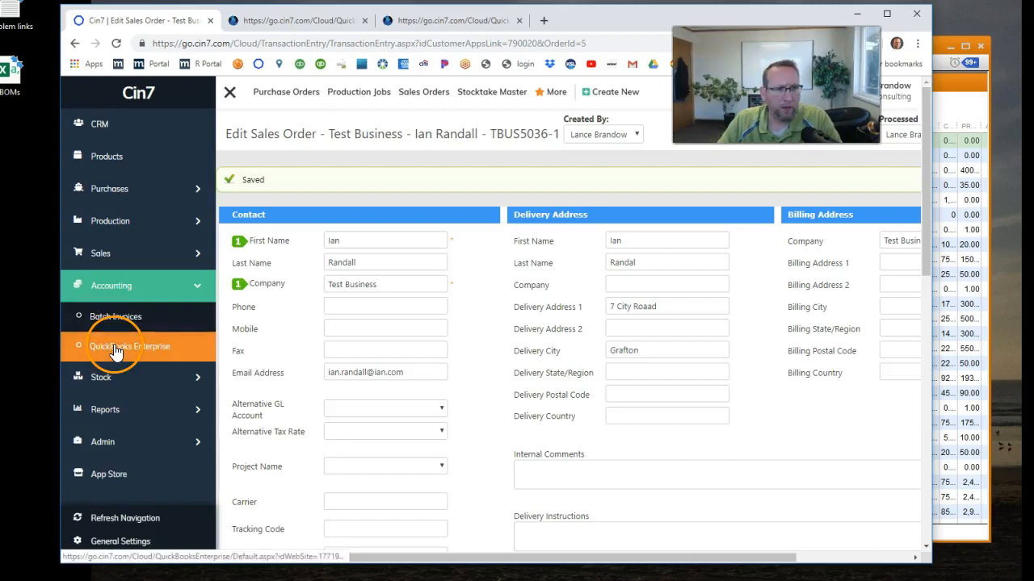
Step: Return to the QuickBooks Enterprise integration page and read the help note for Import Orders
click(116, 347)
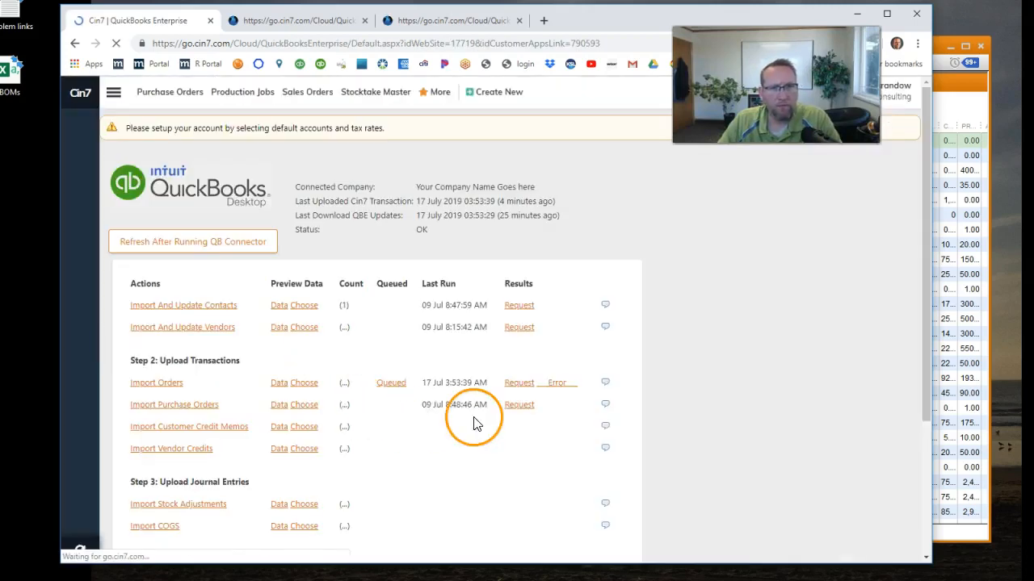
mouse_move(607, 382)
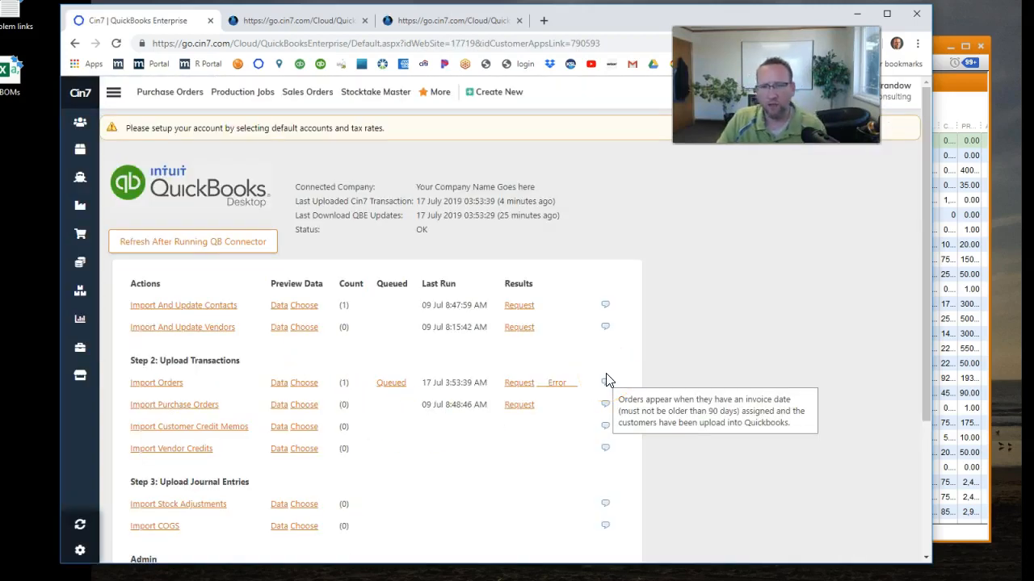
Step: In the QuickBooks Enterprise Default Accounts, set the Sales account code to Cin7 - Sales Account and finish the setup
click(169, 142)
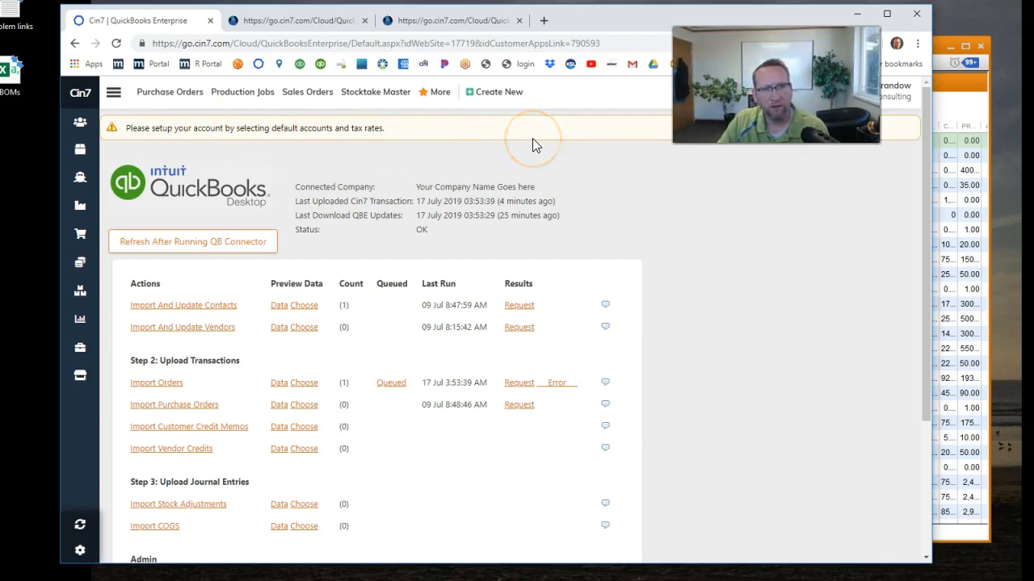
scroll(673, 210, down, 2)
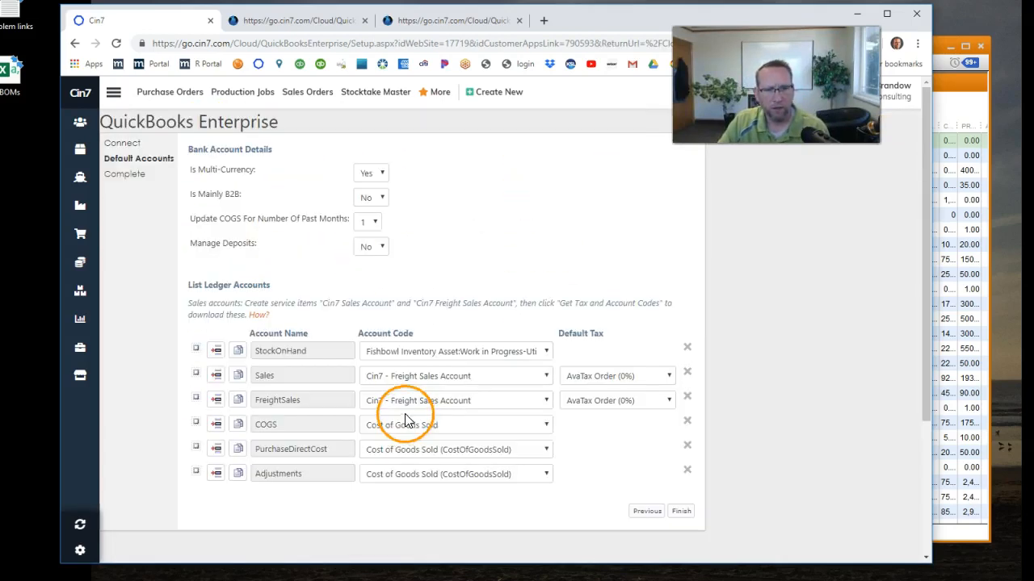
click(547, 377)
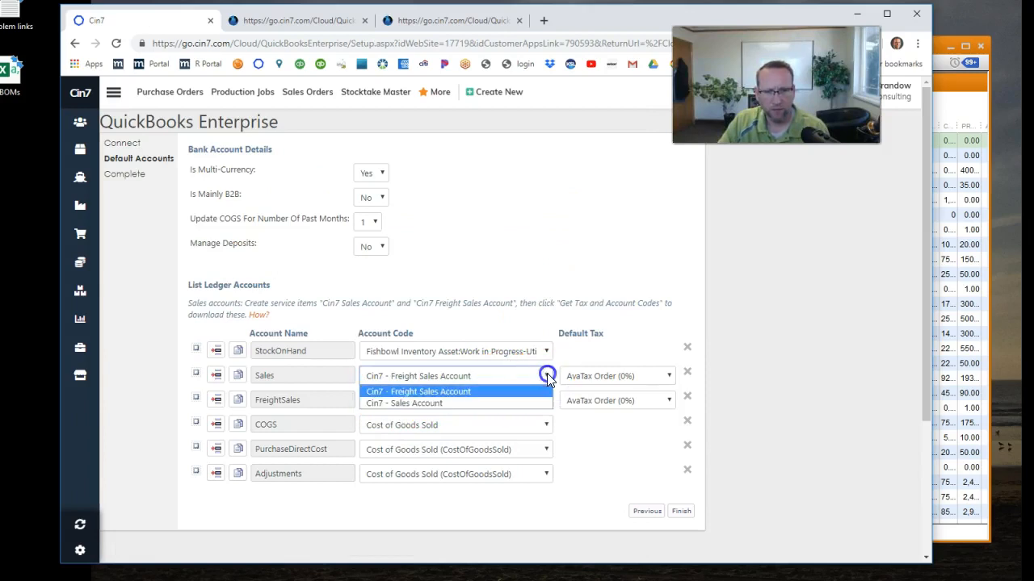
click(453, 403)
scroll(674, 462, down, 1)
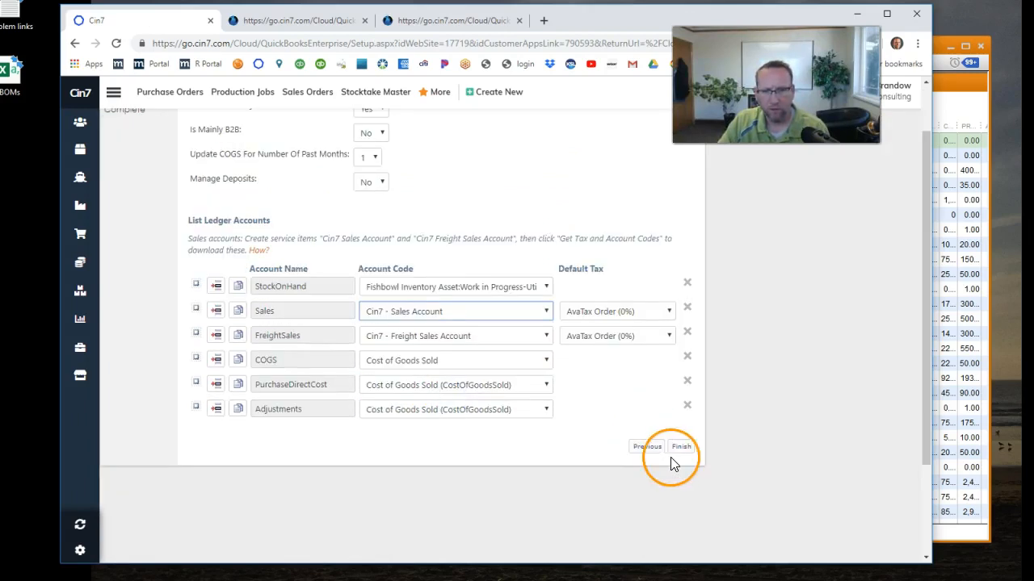
click(681, 448)
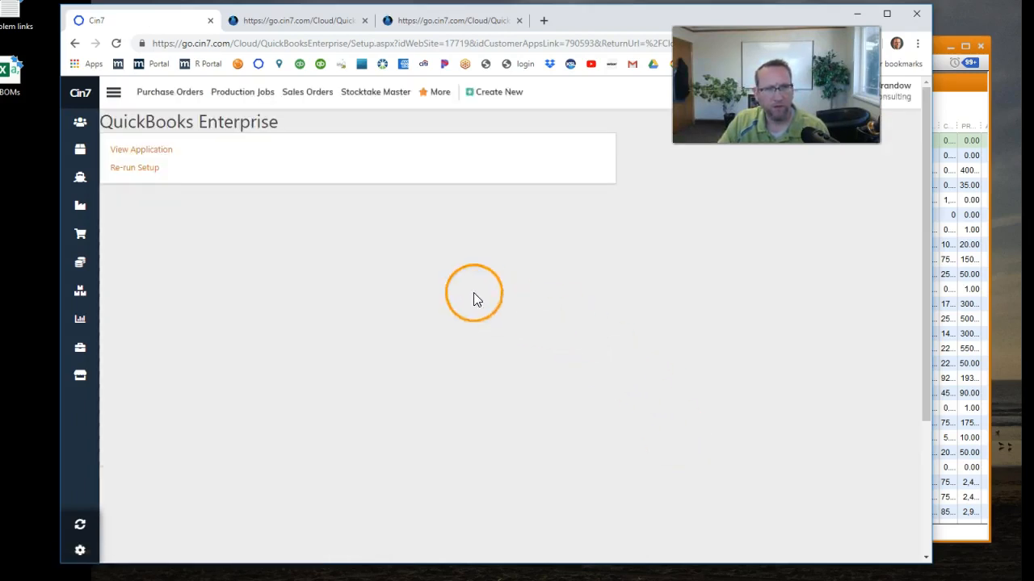
Step: Rerun the Cin7 update in QuickBooks Web Connector, refresh the integration page in Cin7, and review the Import Orders results
click(327, 158)
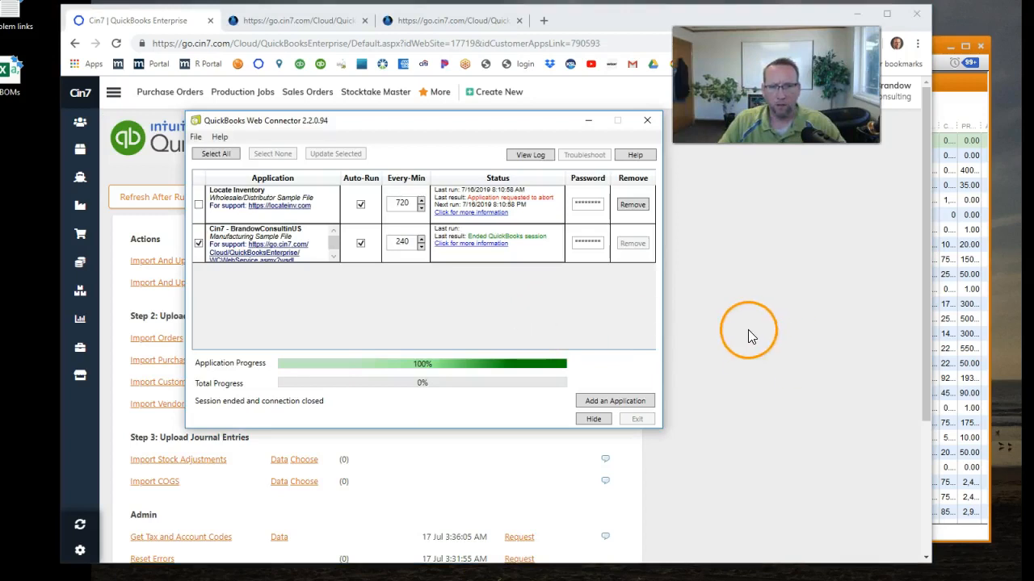
click(748, 329)
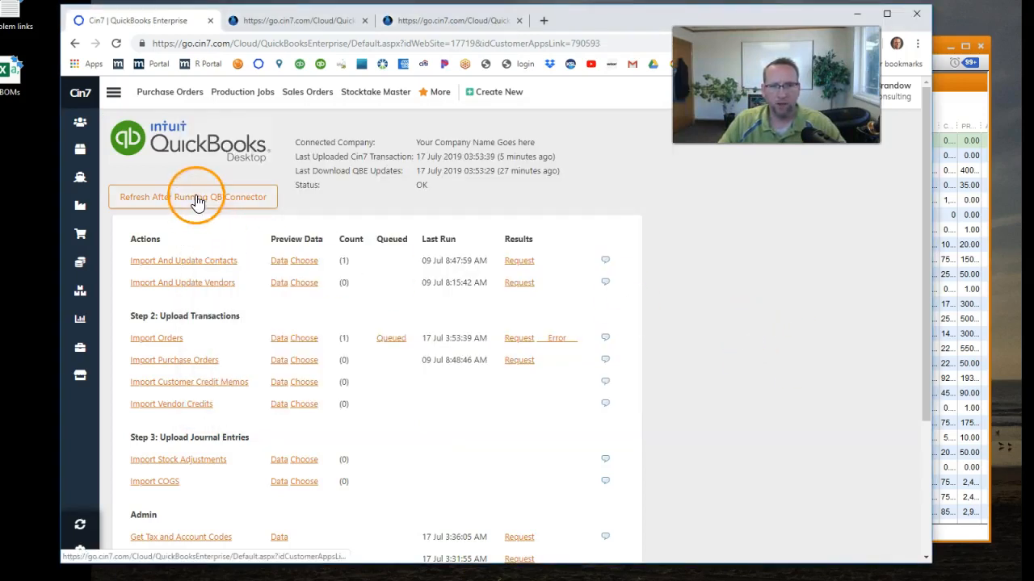
click(196, 197)
scroll(449, 381, down, 3)
scroll(449, 379, up, 2)
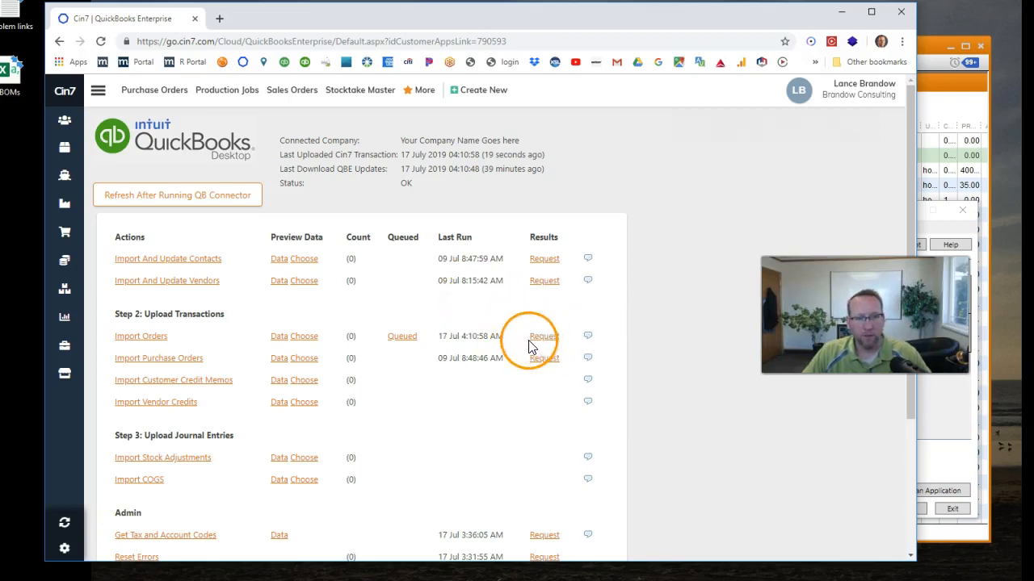
scroll(734, 332, down, 2)
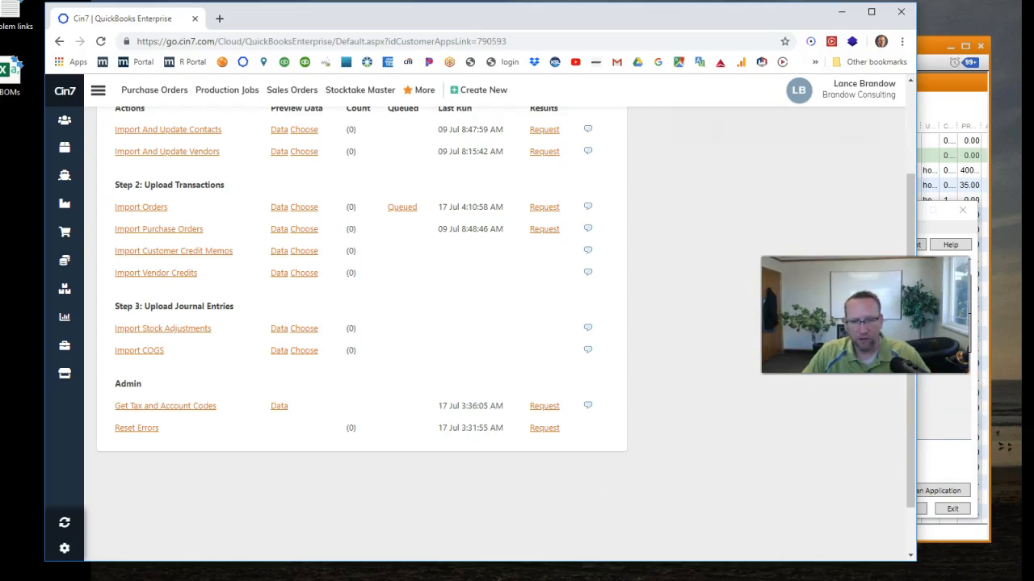
Step: Return to QuickBooks Web Connector, minimize it, and refresh the Cin7 integration page again
key(alt+Tab)
click(900, 213)
scroll(455, 282, up, 2)
click(179, 196)
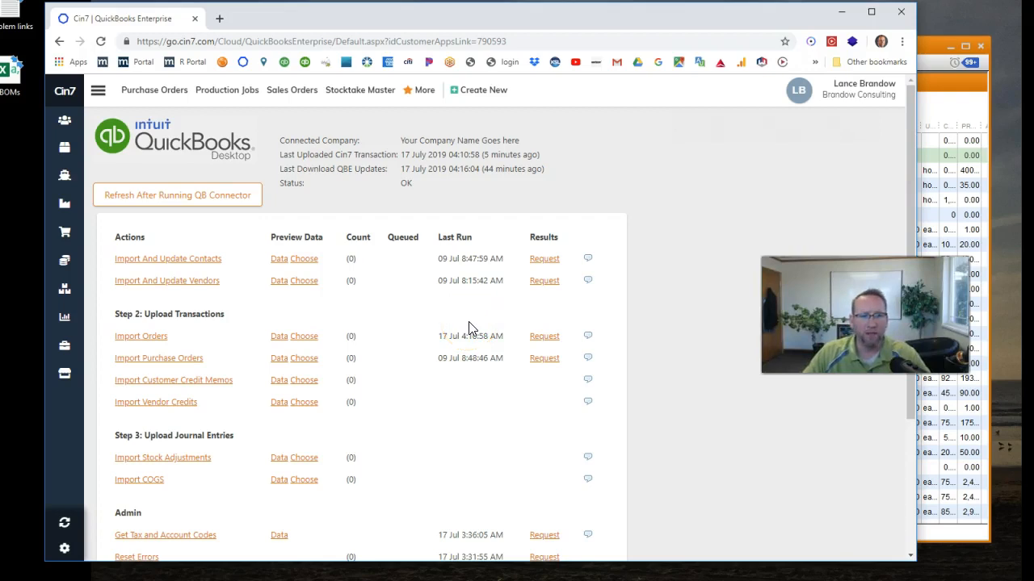
Step: Review the QuickBooks Enterprise Default Accounts in Cin7's accounting settings
click(66, 552)
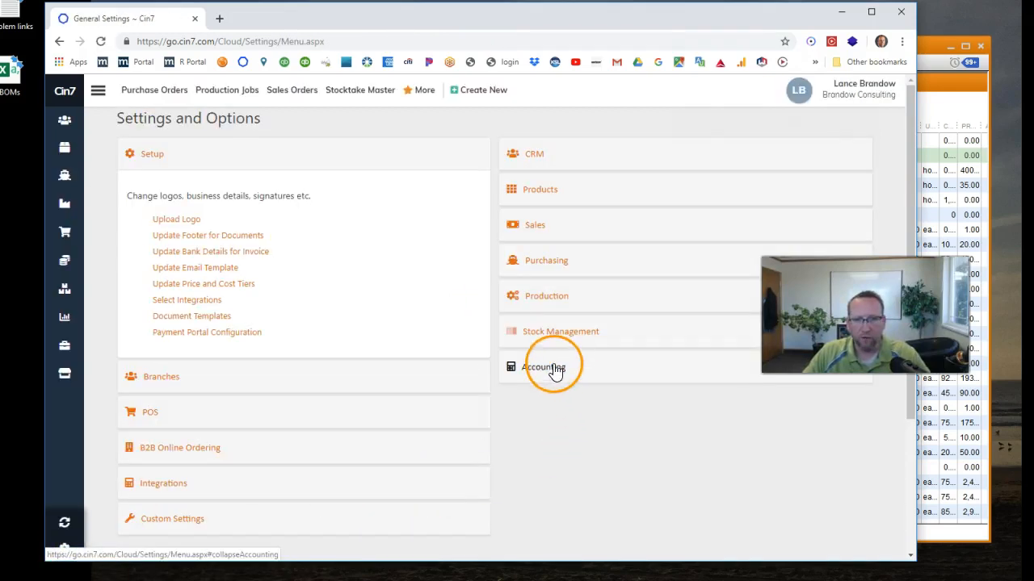
click(536, 373)
click(553, 432)
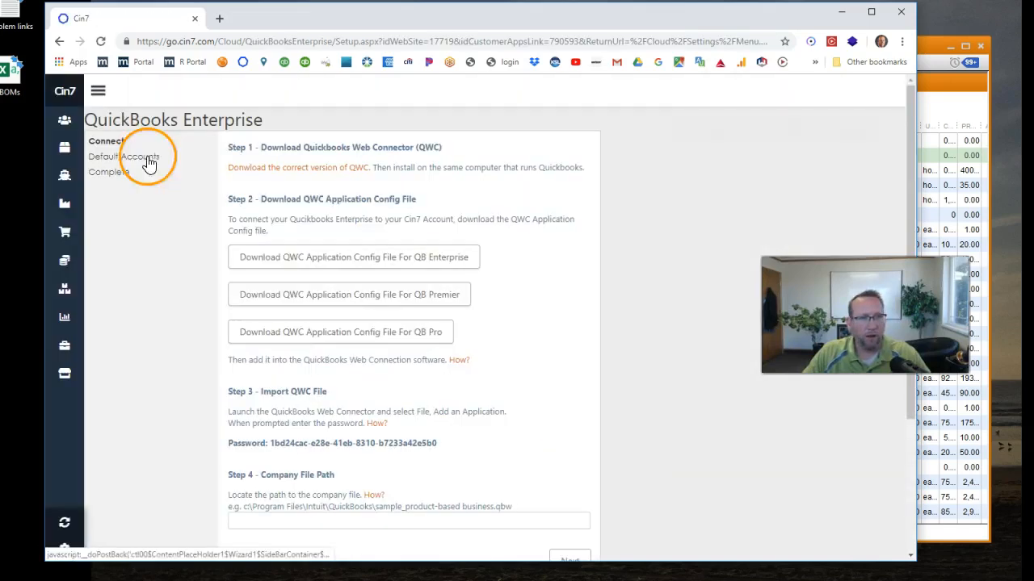
scroll(498, 355, down, 1)
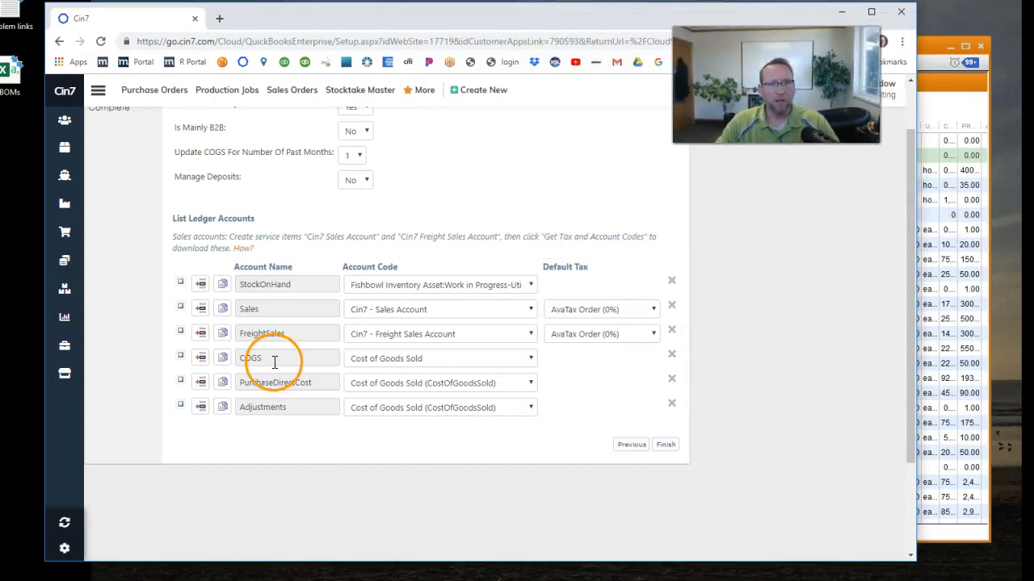
scroll(274, 363, up, 2)
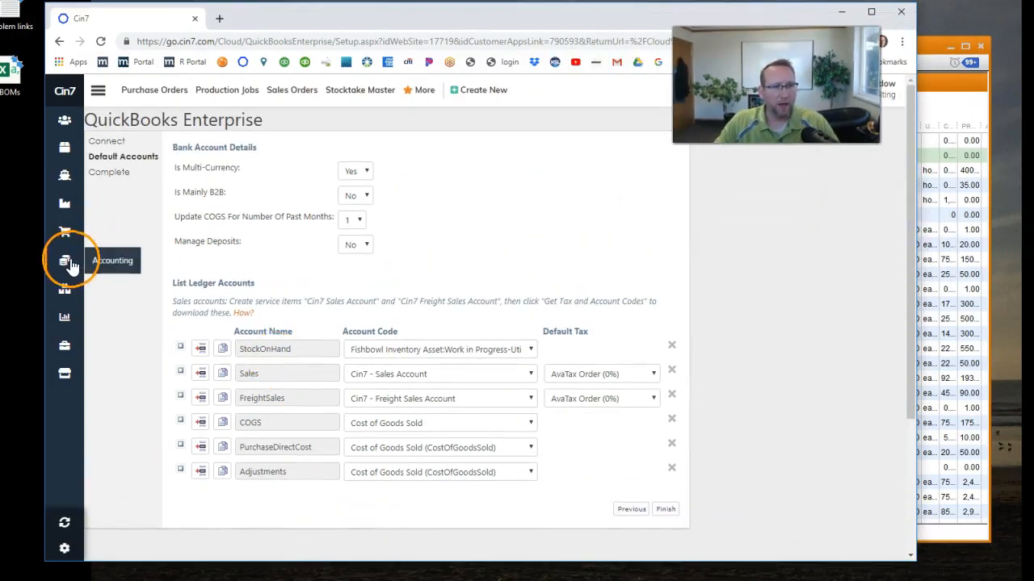
Step: Check the QuickBooks Enterprise integration page, and open the sales orders list to check the Test Business order's invoice status
click(69, 265)
click(88, 343)
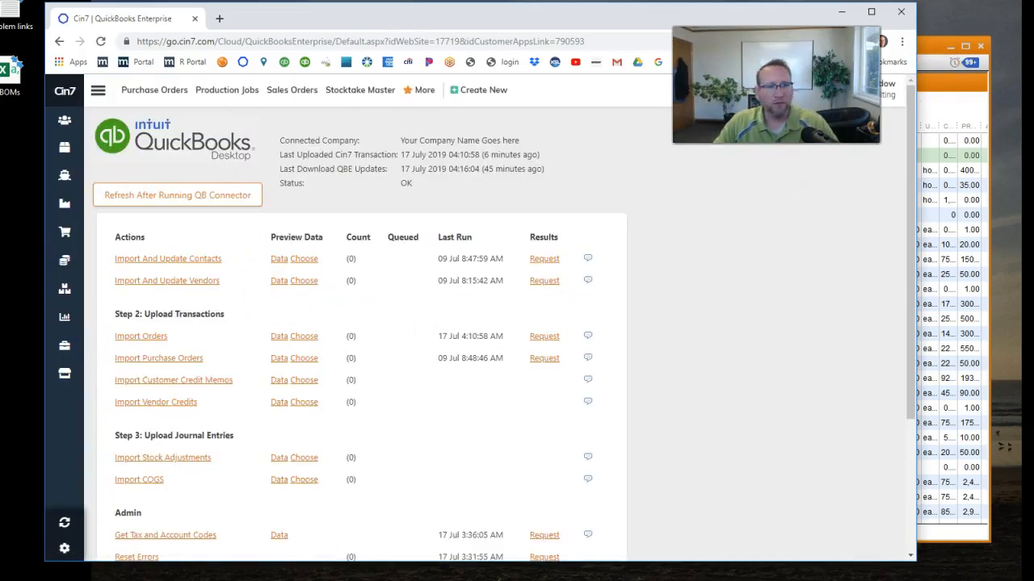
click(63, 231)
click(85, 283)
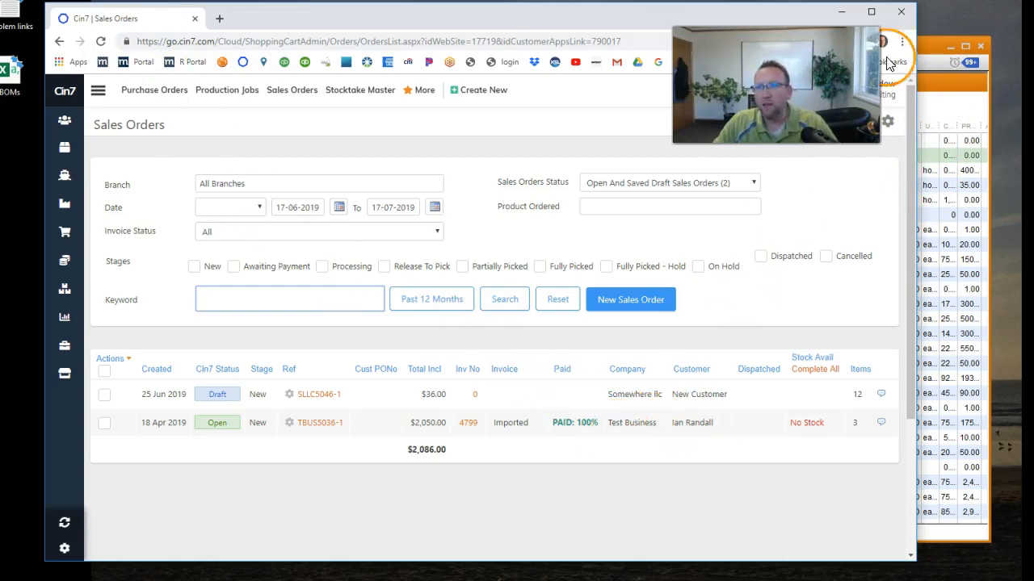
Step: Switch to QuickBooks Desktop and open the Test Business invoice INV-4799 to examine its line items
click(925, 41)
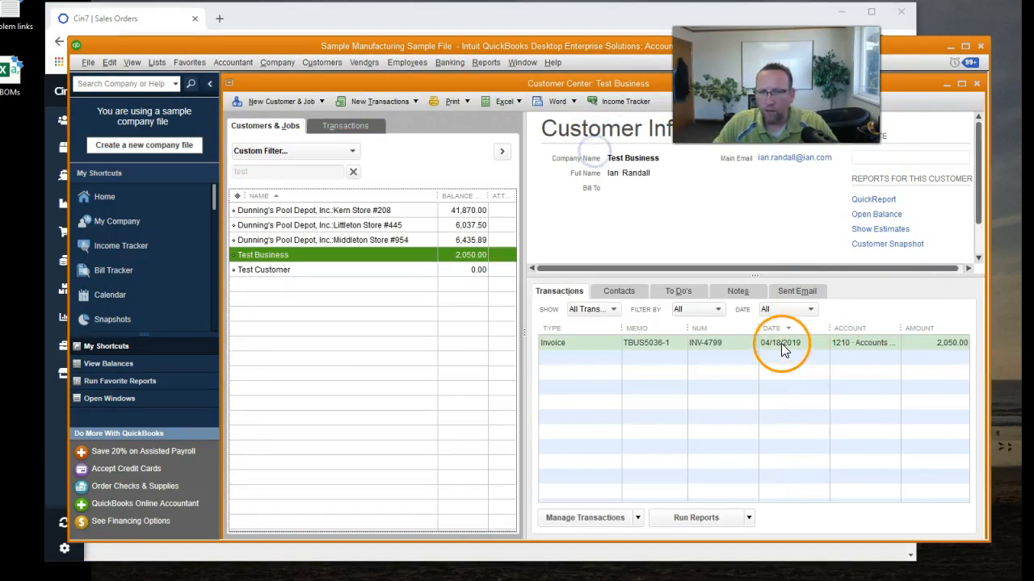
double_click(781, 343)
drag(384, 307, 418, 308)
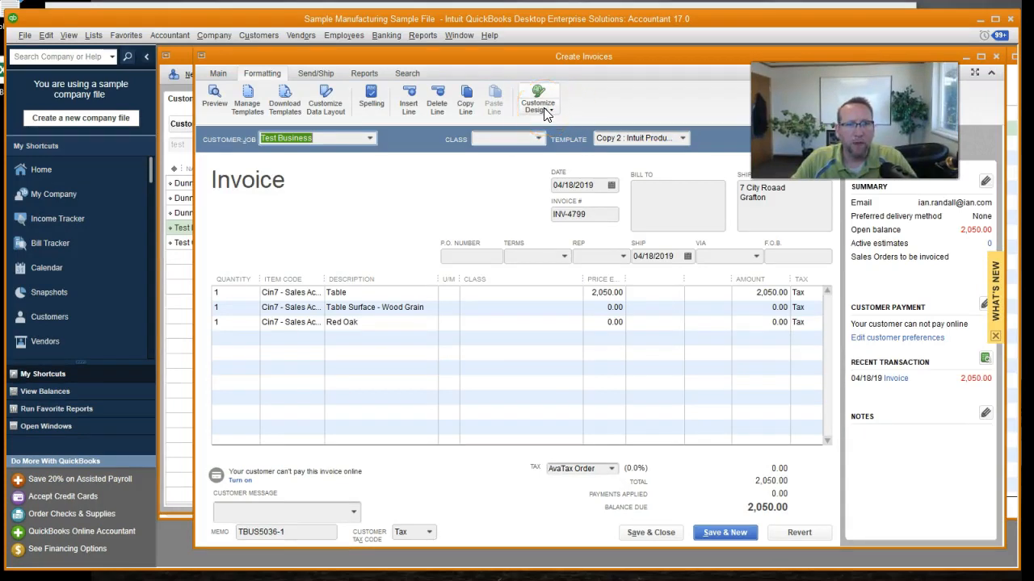
Step: Customize the invoice template's data layout to exclude the Item column from the printed invoice
click(326, 103)
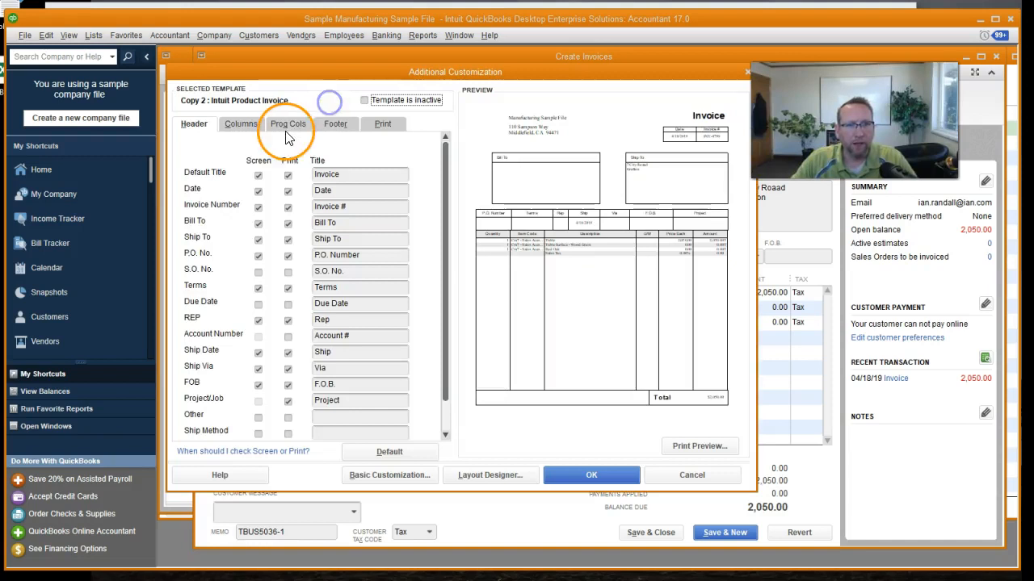
click(242, 125)
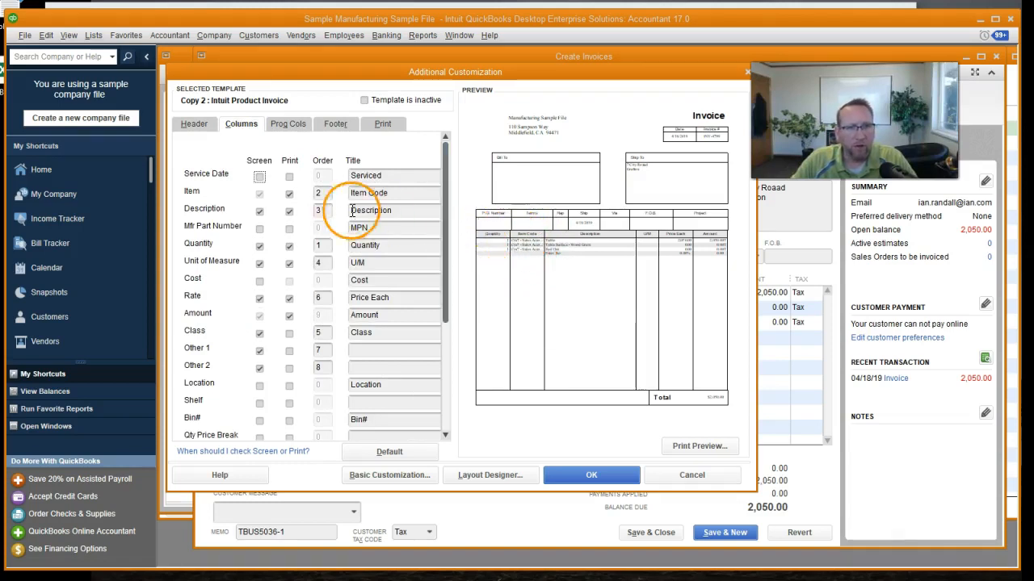
click(289, 196)
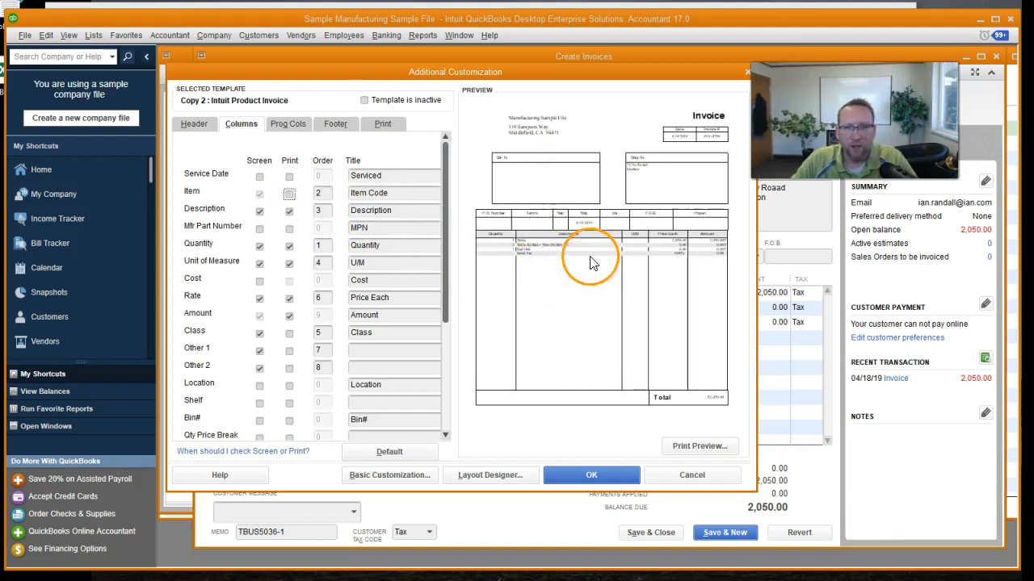